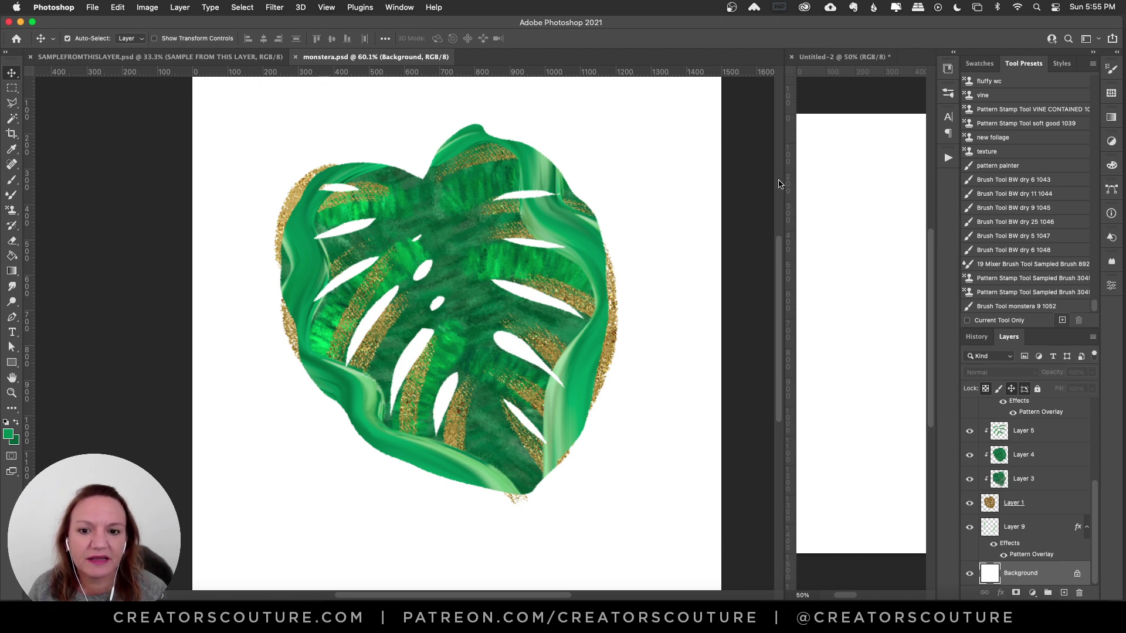
Widen the Untitled-2 pane and fit the monstera.psd reference leaf inside its narrower pane at 49% zoom
{"action": "left_click_drag", "start_coordinate": [778, 184], "coordinate": [408, 190]}
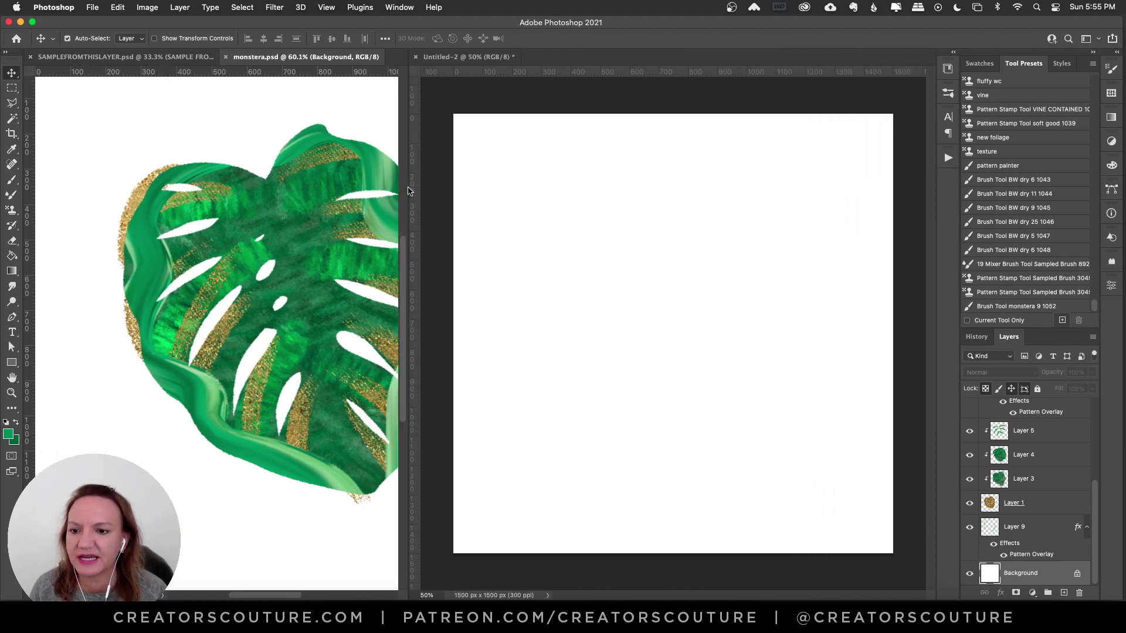
{"action": "left_click", "coordinate": [12, 393]}
{"action": "left_click", "coordinate": [216, 355], "text": "alt"}
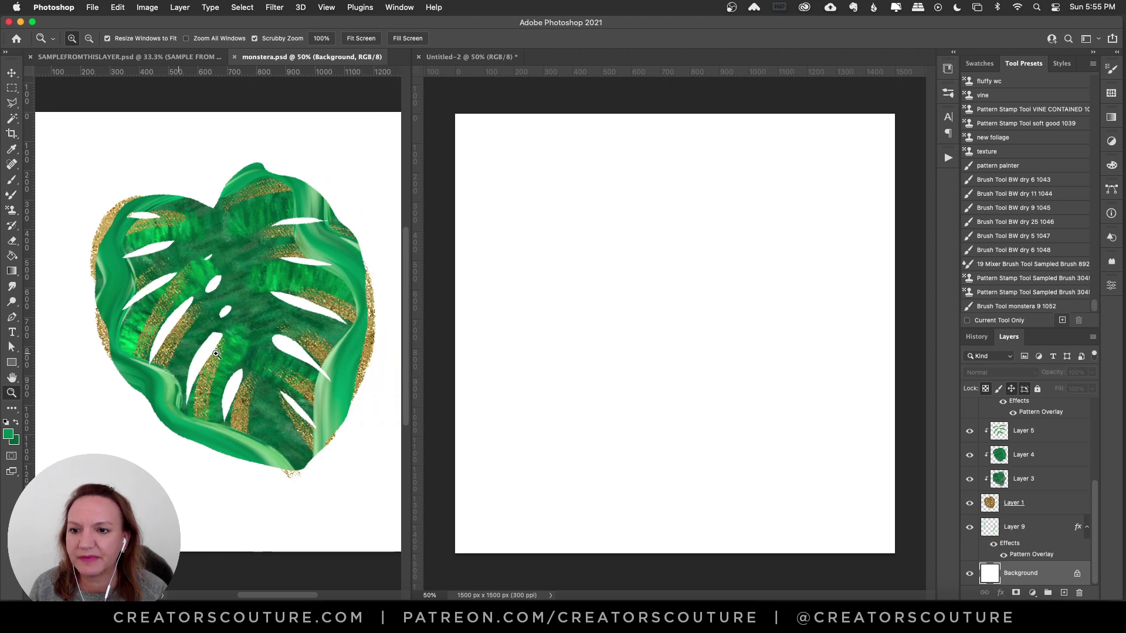
{"action": "left_click", "coordinate": [216, 353], "text": "alt"}
{"action": "left_click_drag", "start_coordinate": [216, 347], "coordinate": [242, 345]}
{"action": "key", "text": "v"}
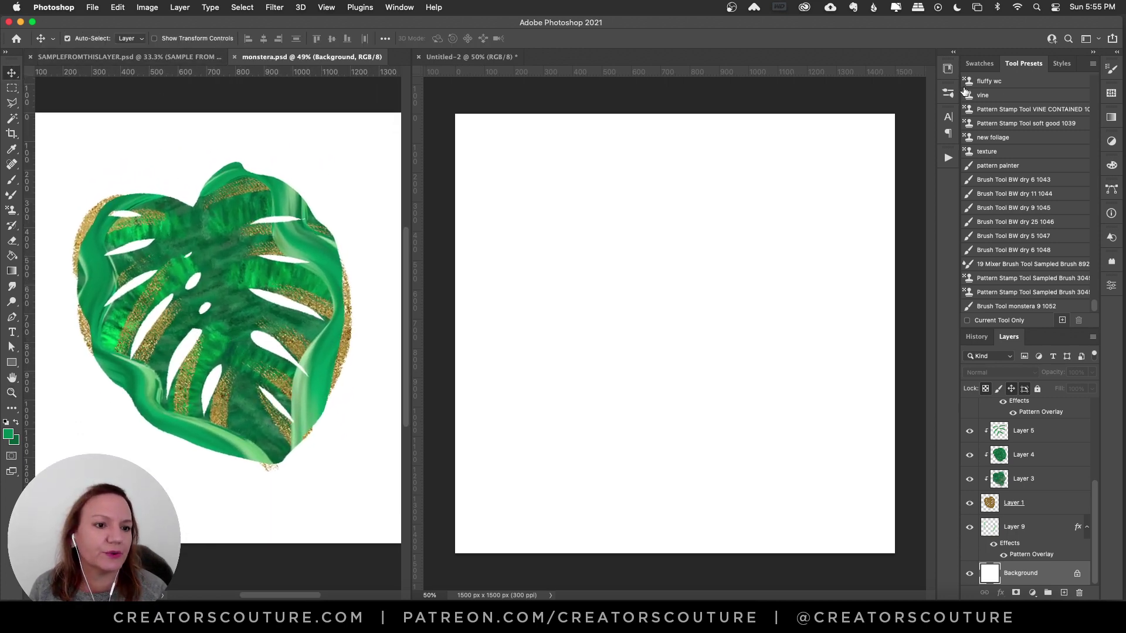
Stamp a green monstera leaf on a new layer in Untitled-2 using the "Brush Tool monstera 9 1052" preset
{"action": "left_click", "coordinate": [1023, 309]}
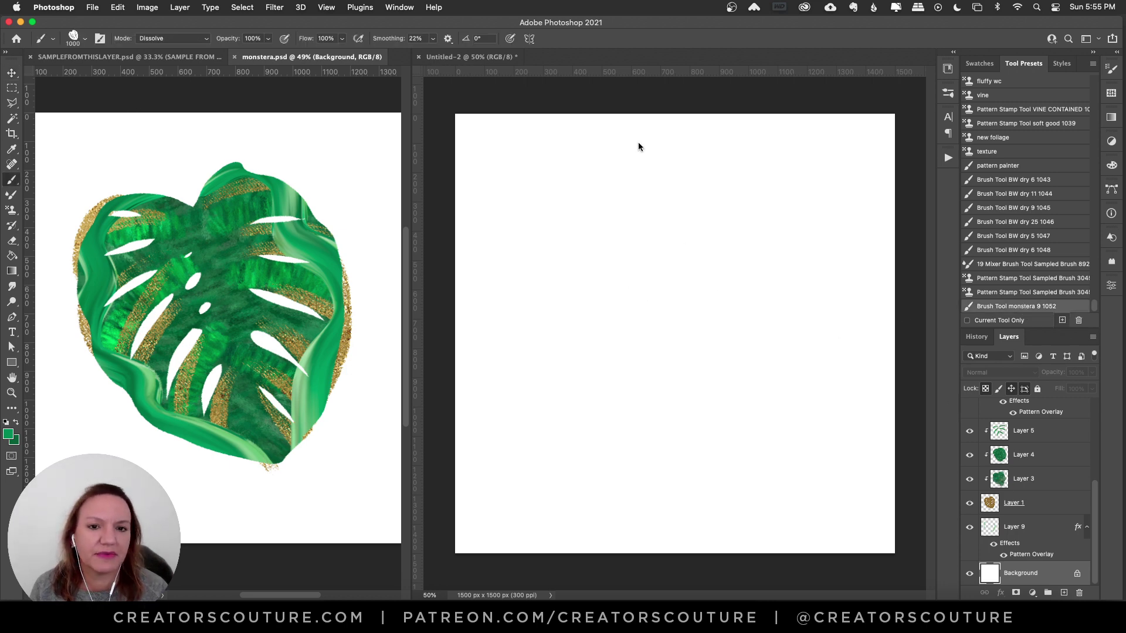
{"action": "left_click", "coordinate": [639, 147]}
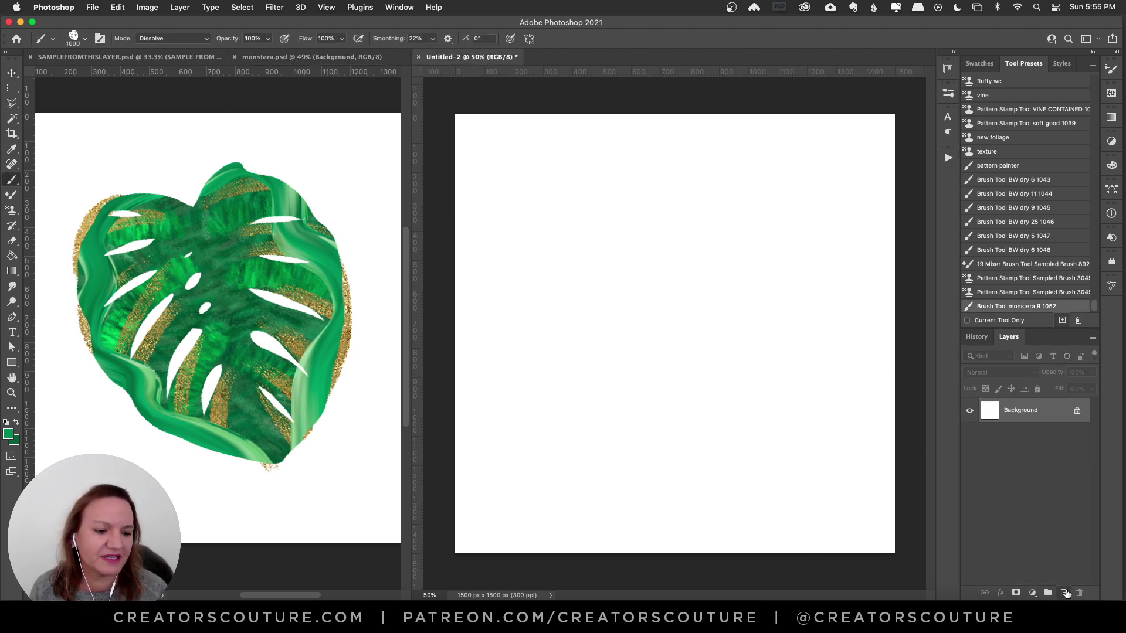
{"action": "left_click", "coordinate": [1064, 593]}
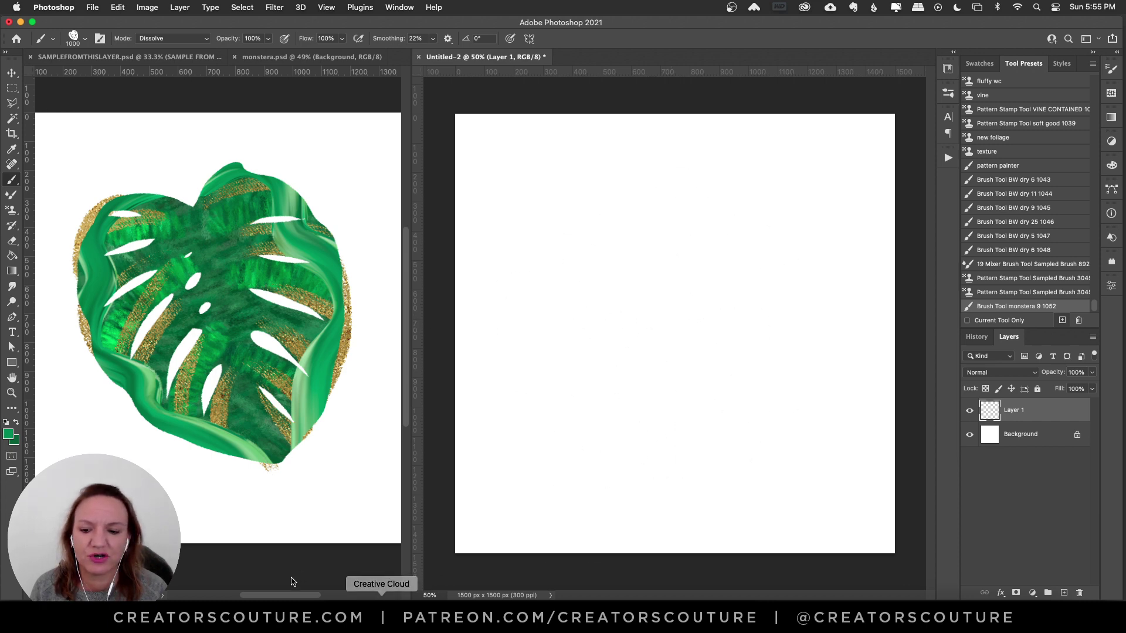
{"action": "left_click", "coordinate": [364, 586]}
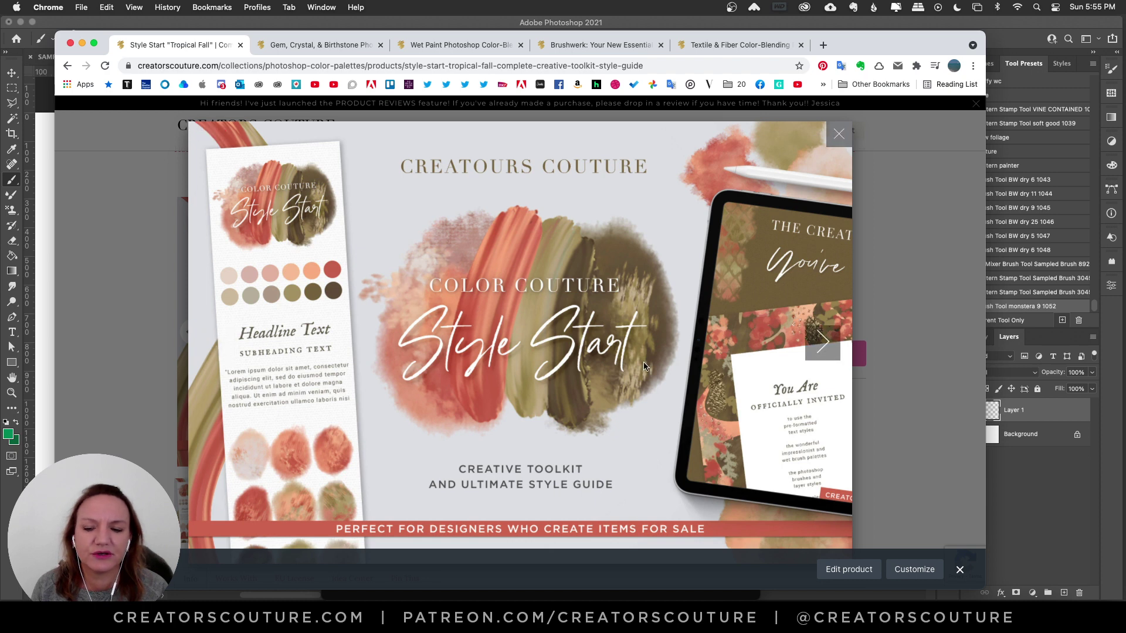
{"action": "left_click", "coordinate": [451, 599]}
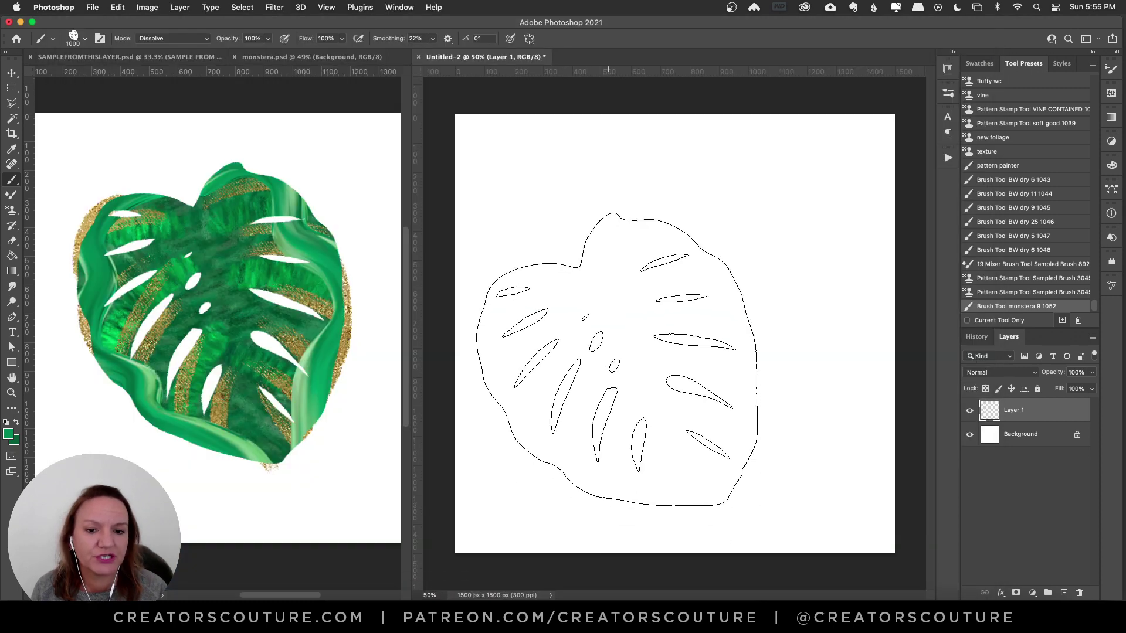
{"action": "left_click_drag", "start_coordinate": [681, 306], "coordinate": [670, 311]}
{"action": "key", "text": "alt+shift+BackSpace"}
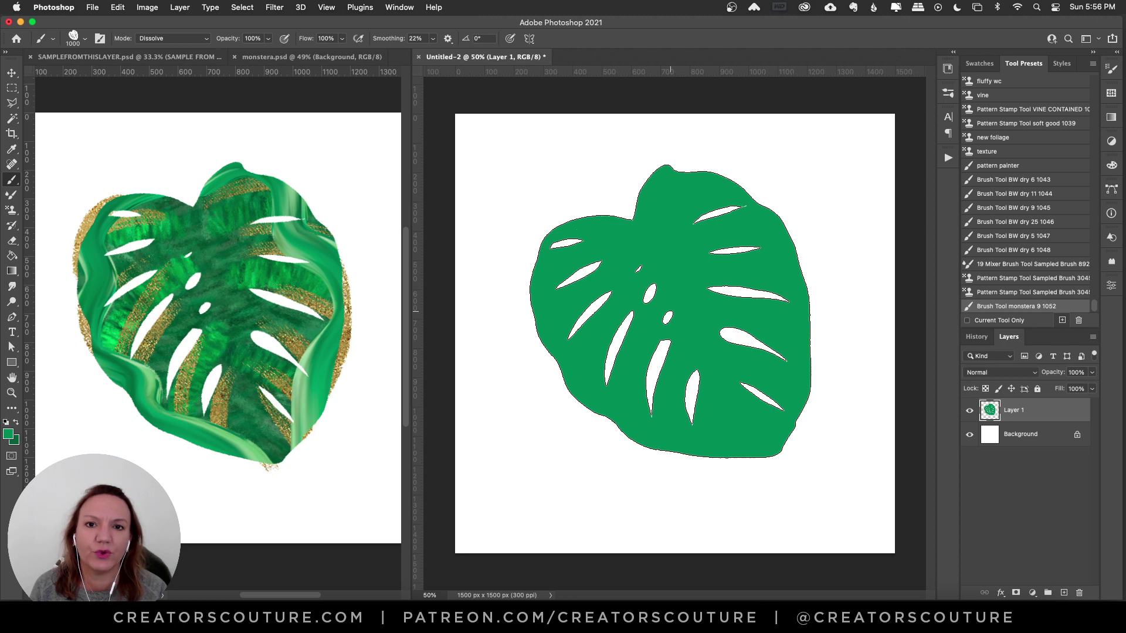
{"action": "key", "text": "ctrl+d"}
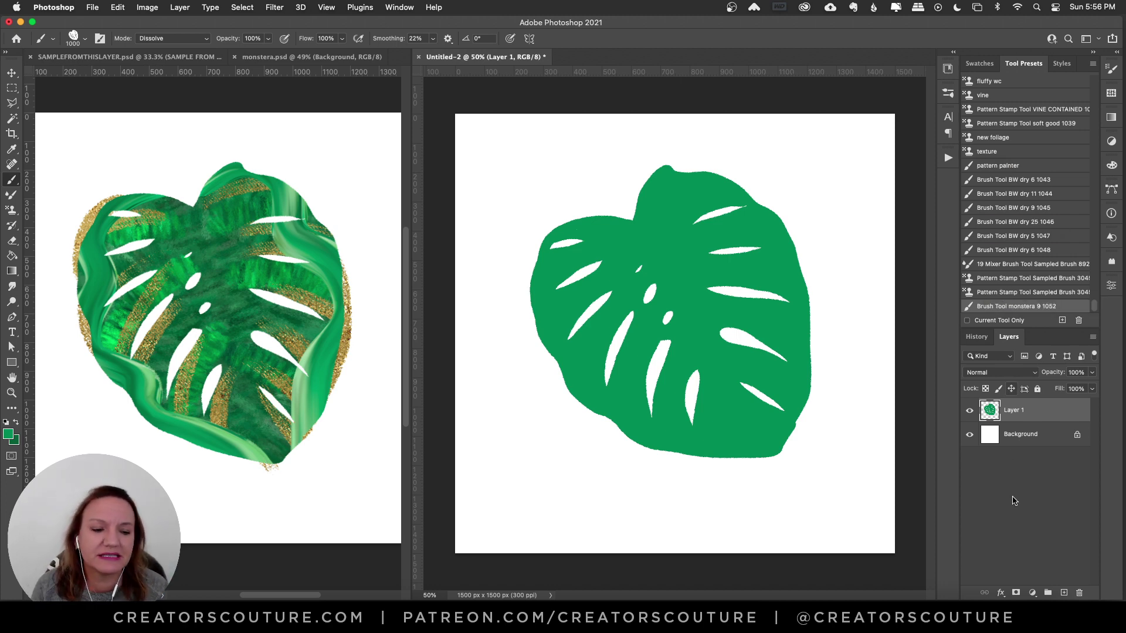
Add two new empty layers above the leaf layer, both clipped to the leaf shape
{"action": "left_click", "coordinate": [1064, 592]}
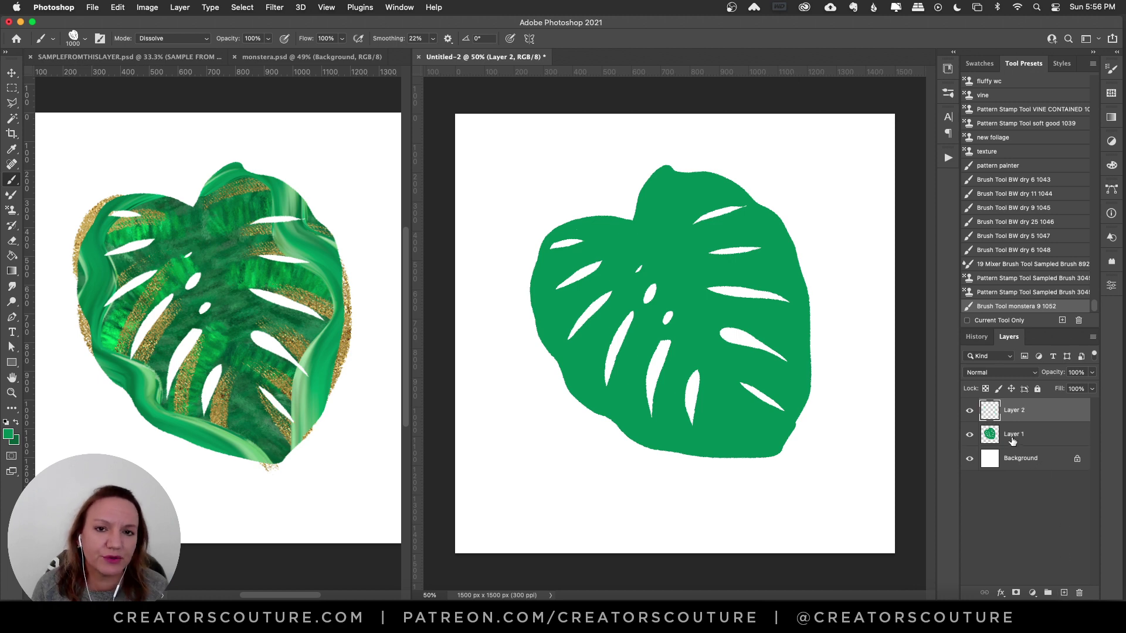
{"action": "left_click", "coordinate": [1043, 422], "text": "alt"}
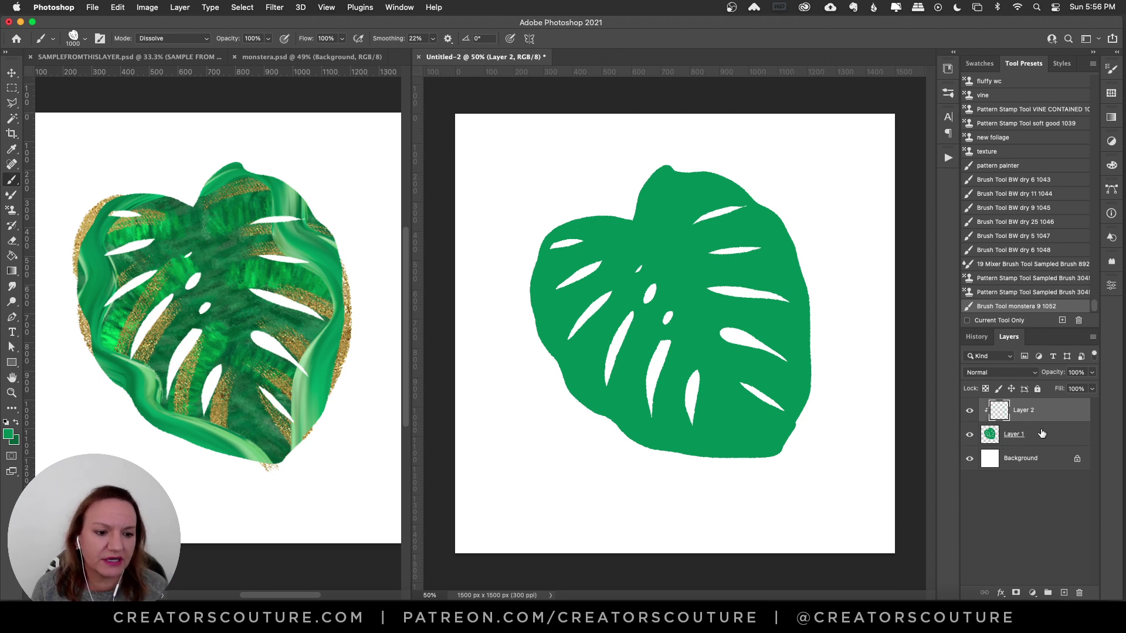
{"action": "left_click", "coordinate": [1026, 435]}
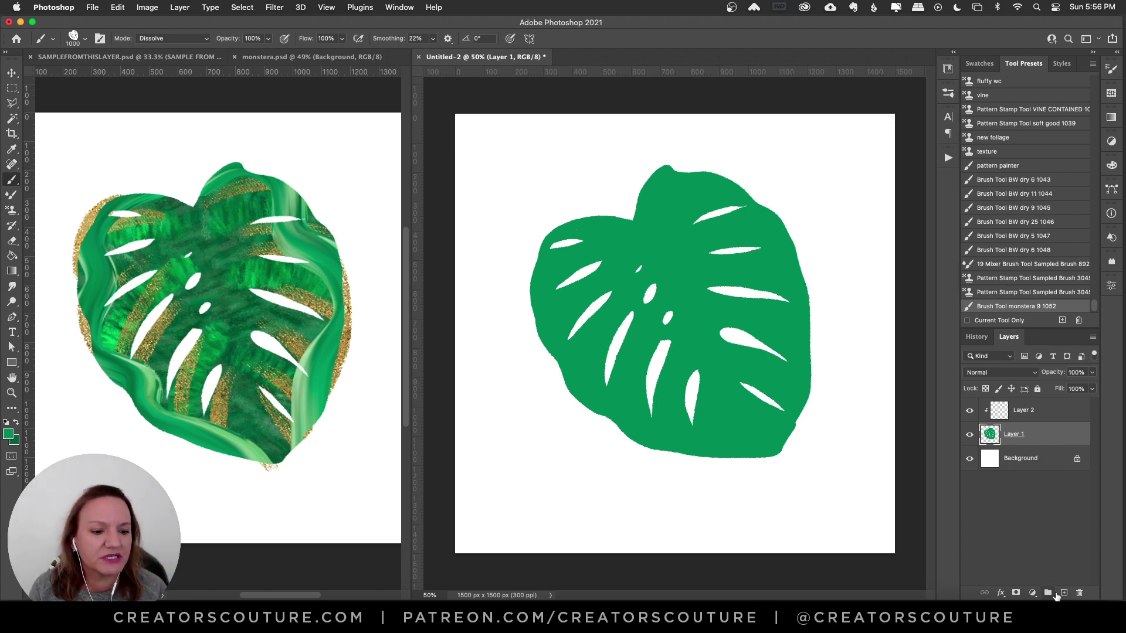
{"action": "left_click", "coordinate": [1063, 593]}
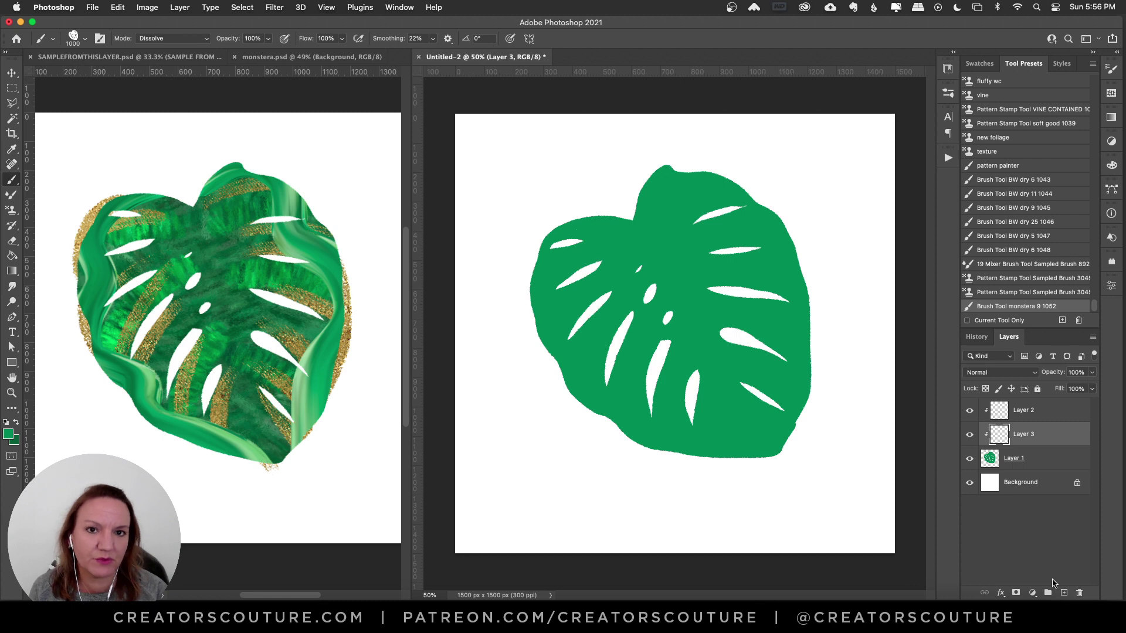
Try a stroke across the leaf with the first Sampled Brush Pattern Stamp preset, and undo it
{"action": "left_click", "coordinate": [12, 209]}
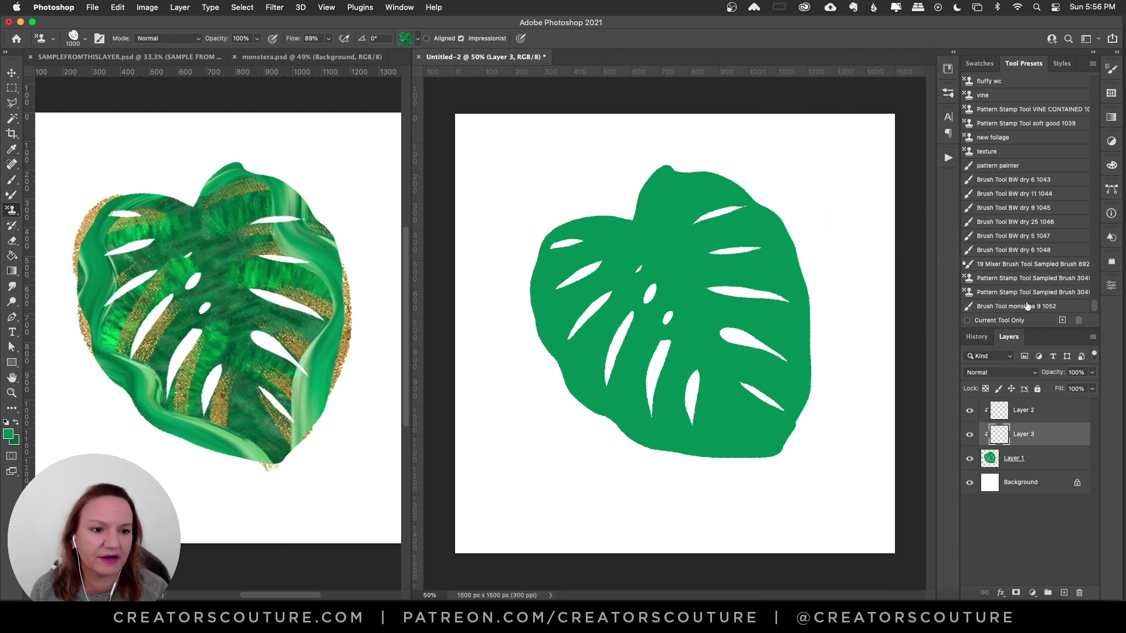
{"action": "left_click", "coordinate": [996, 281]}
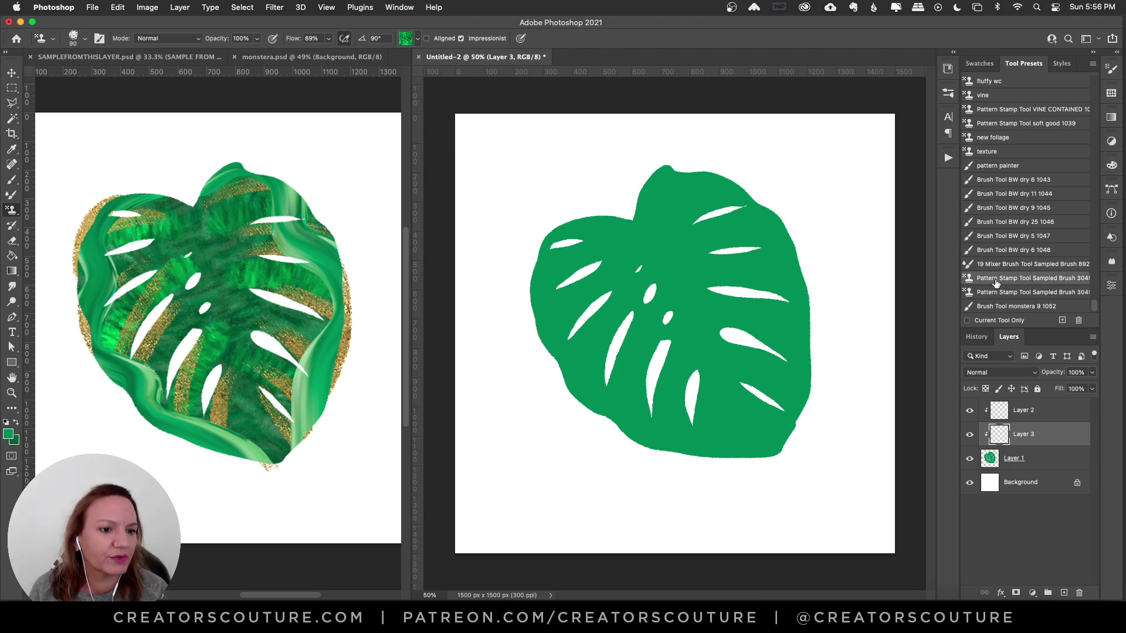
{"action": "left_click_drag", "start_coordinate": [674, 256], "coordinate": [610, 348]}
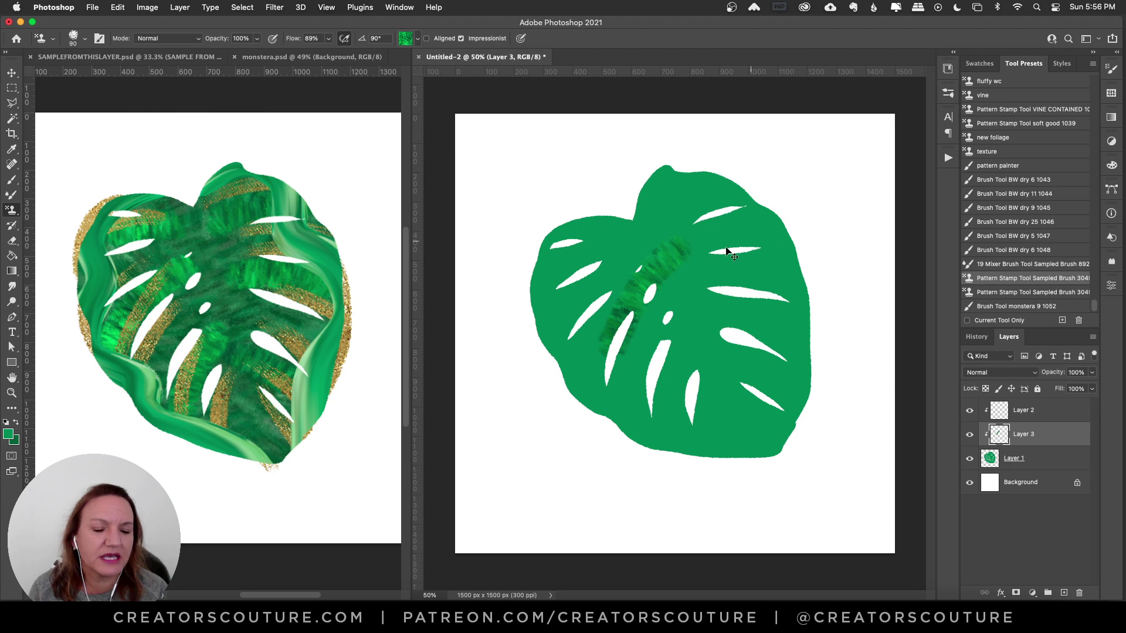
{"action": "key", "text": "super+z"}
Switch to Chrome, view the swatch sheet of the Textile & Fiber color-blending brushes, and return to Photoshop
{"action": "left_click", "coordinate": [331, 615]}
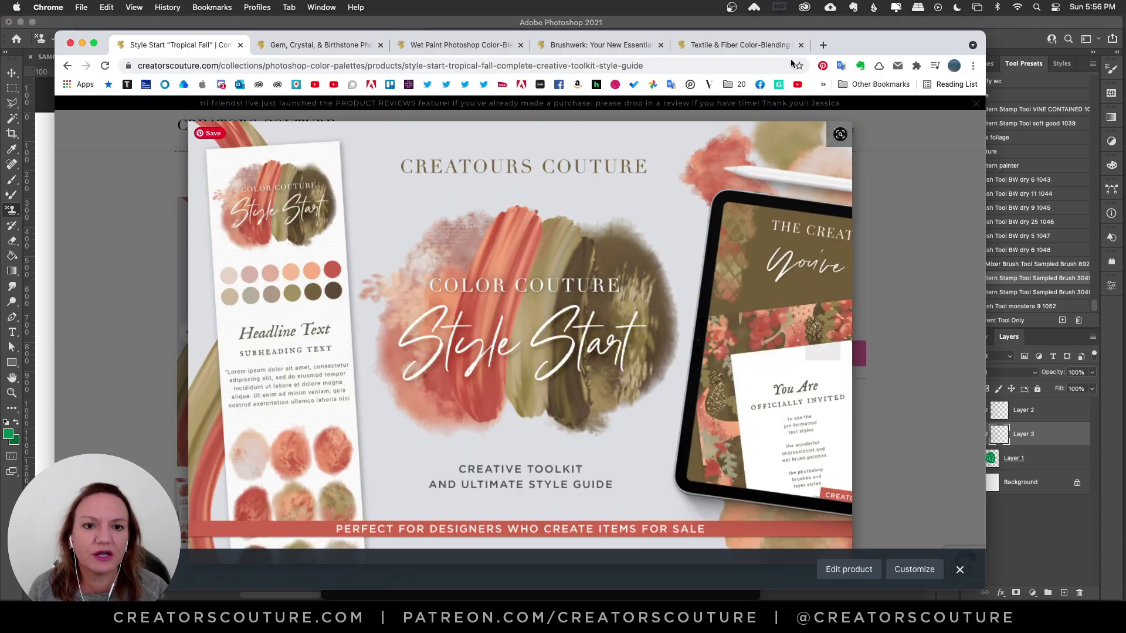
{"action": "left_click", "coordinate": [723, 48]}
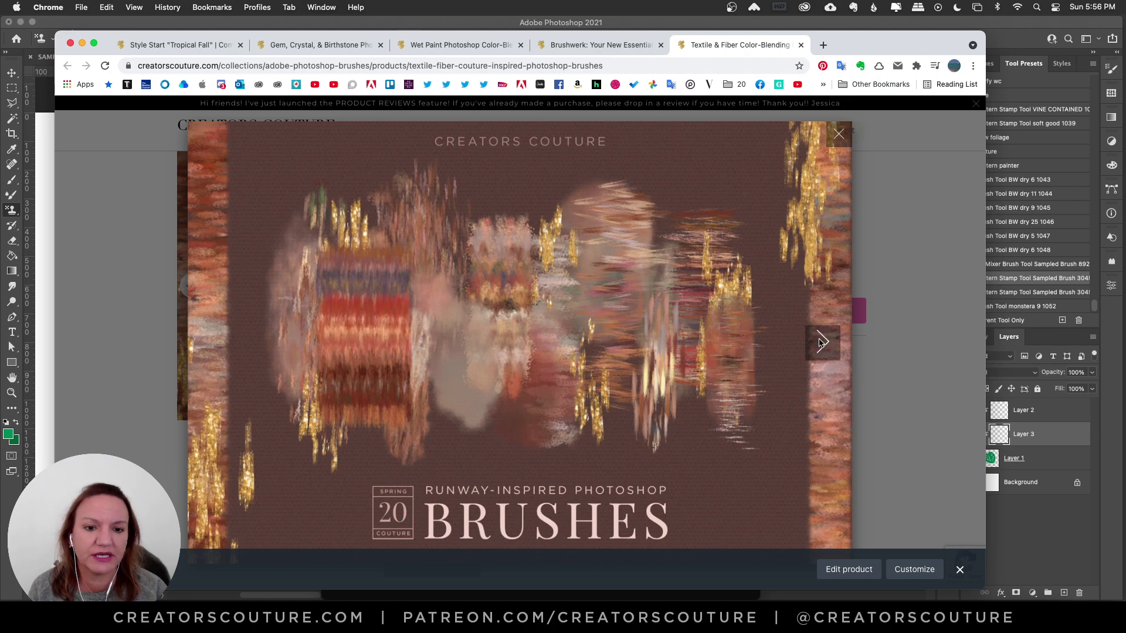
{"action": "left_click", "coordinate": [822, 342]}
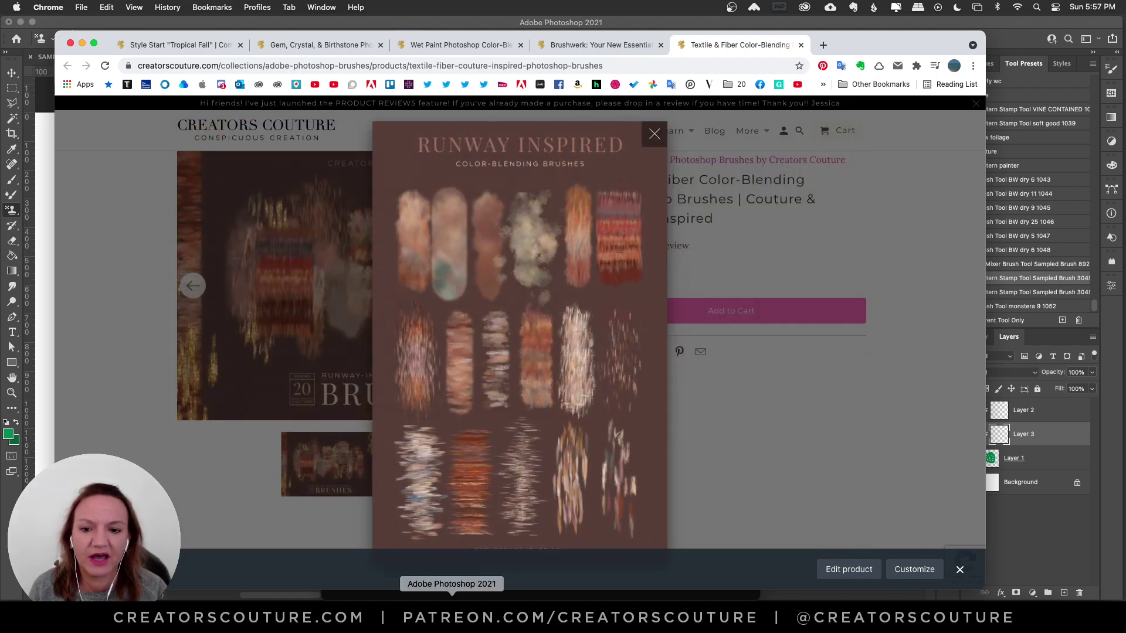
{"action": "left_click", "coordinate": [452, 607]}
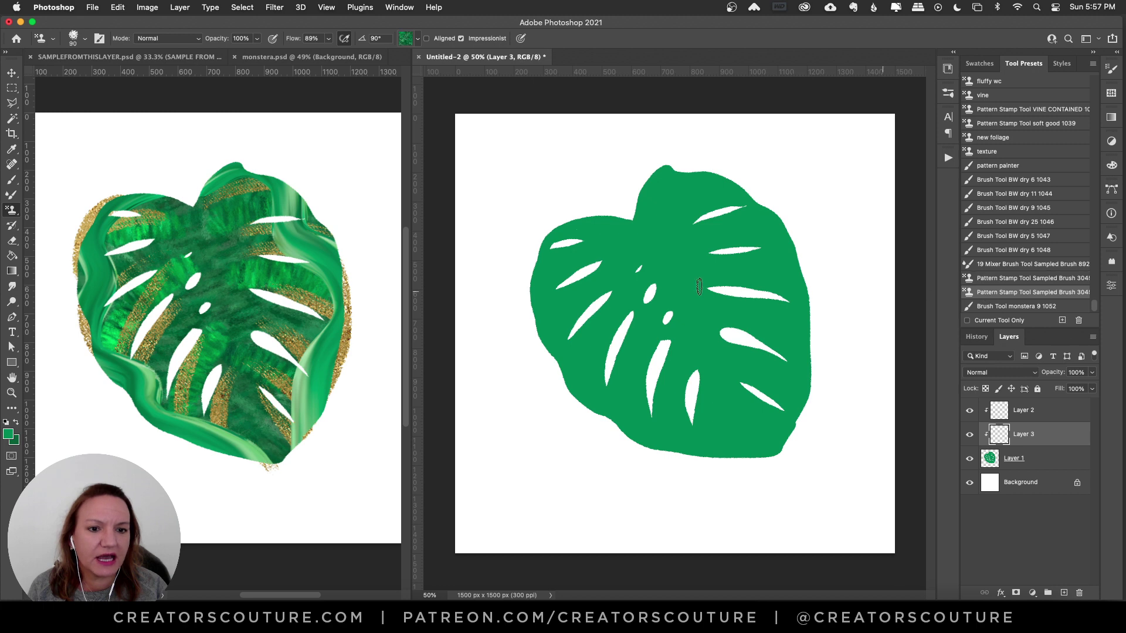
Examine the emerald patterns available to the Pattern Stamp and the matching Emerald color blend palettes on the Gem, Crystal & Birthstone page in Chrome
{"action": "left_click", "coordinate": [406, 40]}
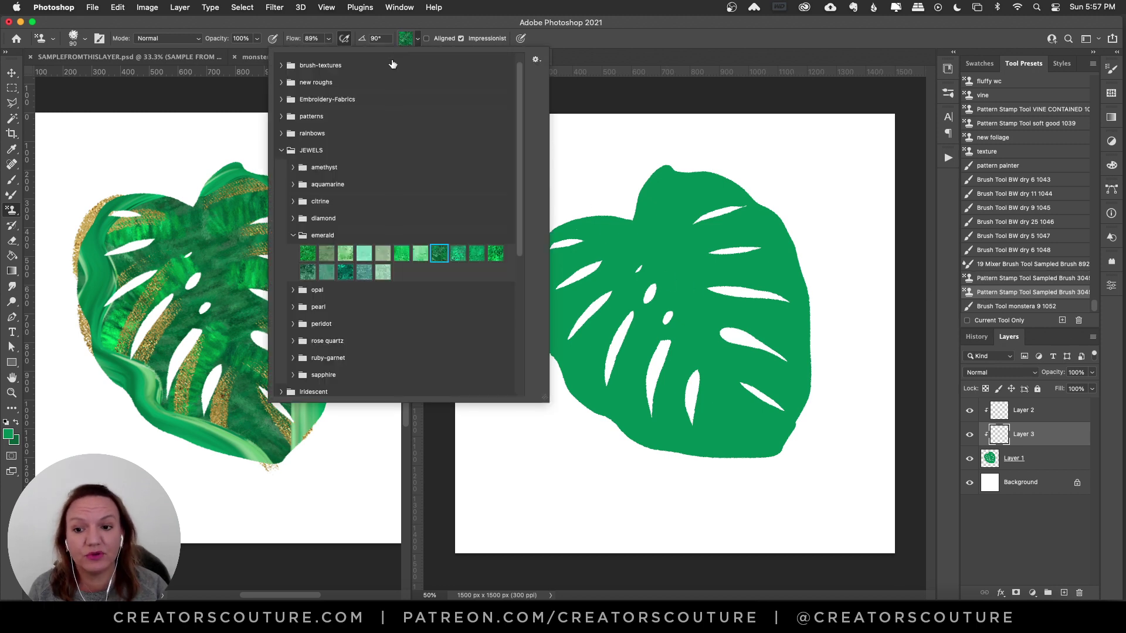
{"action": "left_click", "coordinate": [405, 40]}
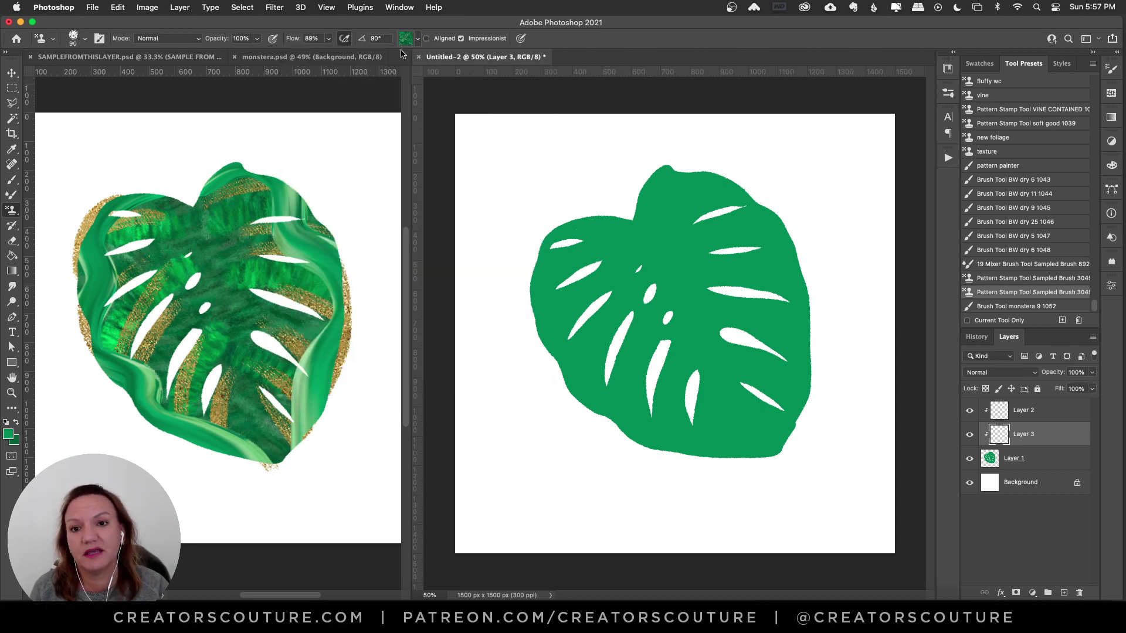
{"action": "left_click", "coordinate": [346, 589]}
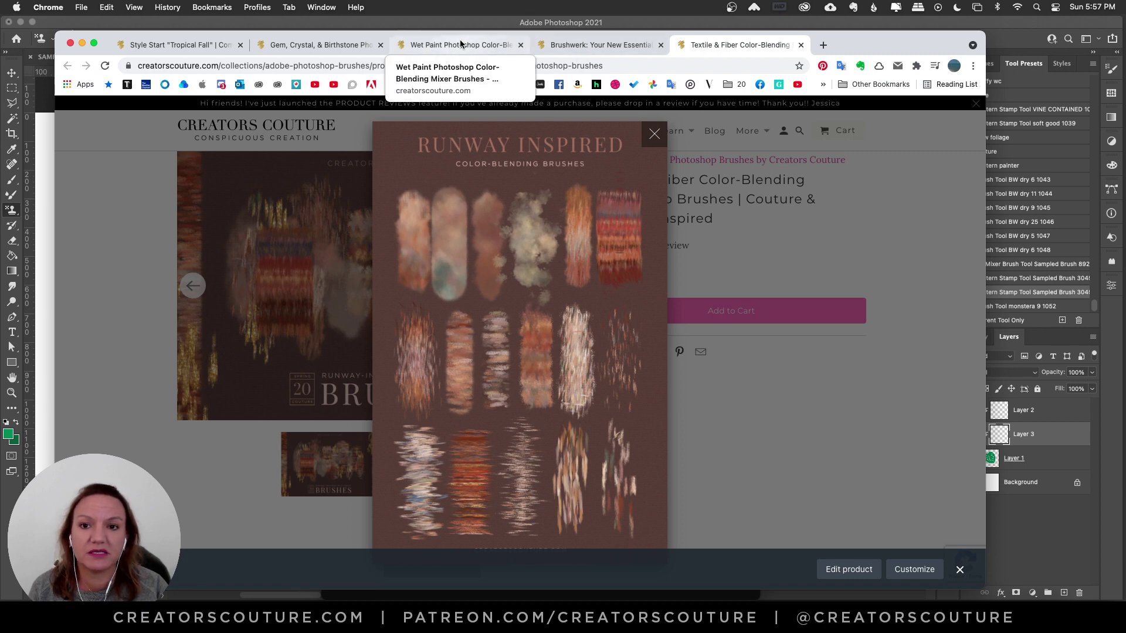
{"action": "left_click", "coordinate": [325, 45]}
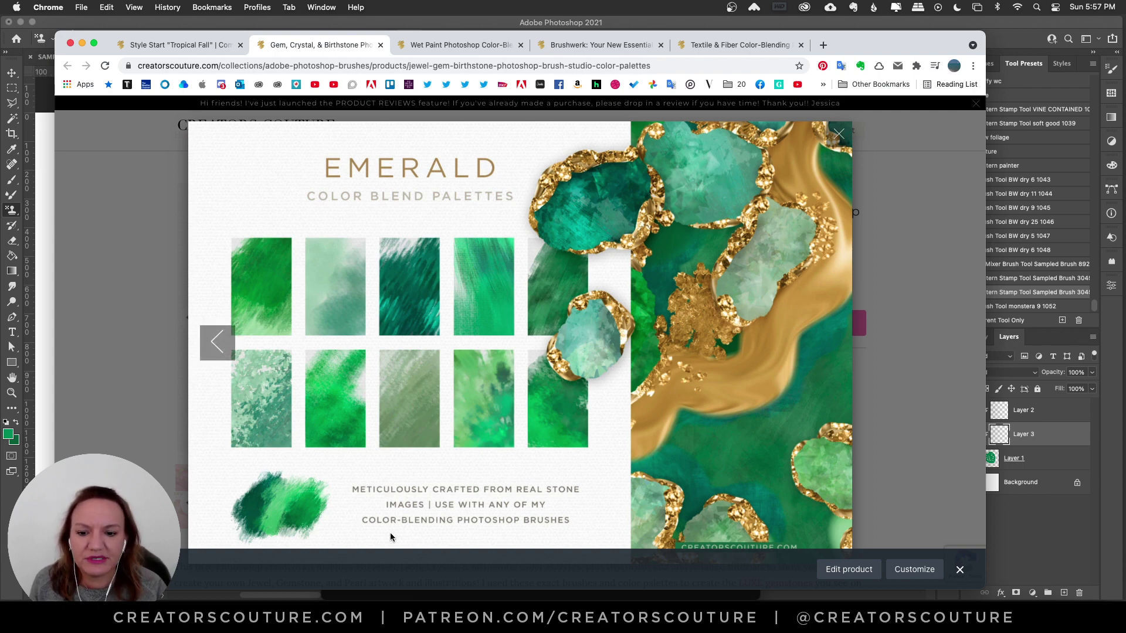
{"action": "left_click", "coordinate": [453, 609]}
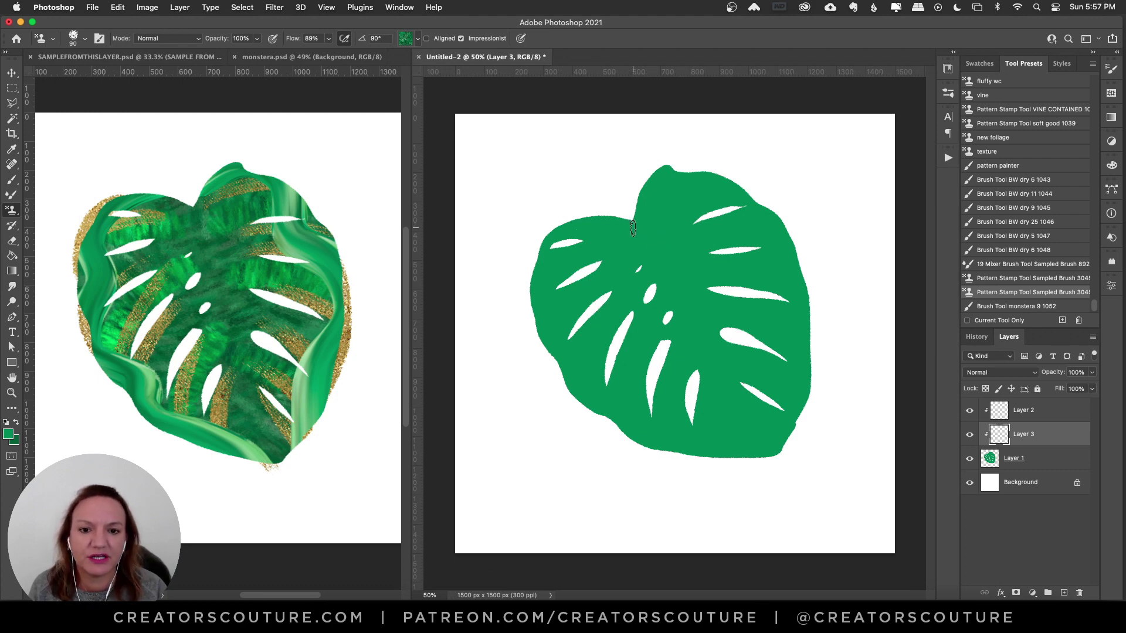
Cover the whole leaf on Layer 3 with dark emerald texture using the second Sampled Brush Pattern Stamp preset
{"action": "mouse_move", "coordinate": [629, 225]}
{"action": "left_mouse_down"}
{"action": "mouse_move", "coordinate": [539, 238]}
{"action": "mouse_move", "coordinate": [536, 254]}
{"action": "mouse_move", "coordinate": [643, 237]}
{"action": "mouse_move", "coordinate": [528, 295]}
{"action": "mouse_move", "coordinate": [611, 262]}
{"action": "mouse_move", "coordinate": [618, 271]}
{"action": "mouse_move", "coordinate": [540, 343]}
{"action": "mouse_move", "coordinate": [624, 280]}
{"action": "mouse_move", "coordinate": [513, 349]}
{"action": "mouse_move", "coordinate": [638, 275]}
{"action": "mouse_move", "coordinate": [552, 403]}
{"action": "mouse_move", "coordinate": [651, 286]}
{"action": "mouse_move", "coordinate": [599, 405]}
{"action": "mouse_move", "coordinate": [673, 272]}
{"action": "mouse_move", "coordinate": [626, 434]}
{"action": "mouse_move", "coordinate": [673, 325]}
{"action": "mouse_move", "coordinate": [669, 458]}
{"action": "left_mouse_up"}
{"action": "mouse_move", "coordinate": [708, 345]}
{"action": "left_mouse_down"}
{"action": "mouse_move", "coordinate": [692, 467]}
{"action": "mouse_move", "coordinate": [716, 392]}
{"action": "mouse_move", "coordinate": [678, 386]}
{"action": "mouse_move", "coordinate": [685, 495]}
{"action": "mouse_move", "coordinate": [747, 343]}
{"action": "mouse_move", "coordinate": [719, 299]}
{"action": "mouse_move", "coordinate": [728, 473]}
{"action": "mouse_move", "coordinate": [732, 327]}
{"action": "mouse_move", "coordinate": [740, 418]}
{"action": "mouse_move", "coordinate": [771, 433]}
{"action": "mouse_move", "coordinate": [743, 362]}
{"action": "mouse_move", "coordinate": [826, 457]}
{"action": "mouse_move", "coordinate": [720, 309]}
{"action": "mouse_move", "coordinate": [795, 490]}
{"action": "mouse_move", "coordinate": [719, 242]}
{"action": "mouse_move", "coordinate": [642, 218]}
{"action": "mouse_move", "coordinate": [853, 277]}
{"action": "mouse_move", "coordinate": [670, 220]}
{"action": "mouse_move", "coordinate": [687, 233]}
{"action": "mouse_move", "coordinate": [774, 242]}
{"action": "mouse_move", "coordinate": [639, 207]}
{"action": "mouse_move", "coordinate": [832, 188]}
{"action": "mouse_move", "coordinate": [642, 212]}
{"action": "mouse_move", "coordinate": [745, 175]}
{"action": "mouse_move", "coordinate": [674, 147]}
{"action": "mouse_move", "coordinate": [766, 112]}
{"action": "mouse_move", "coordinate": [759, 272]}
{"action": "mouse_move", "coordinate": [652, 247]}
{"action": "mouse_move", "coordinate": [819, 307]}
{"action": "mouse_move", "coordinate": [712, 295]}
{"action": "mouse_move", "coordinate": [831, 356]}
{"action": "mouse_move", "coordinate": [685, 305]}
{"action": "mouse_move", "coordinate": [807, 406]}
{"action": "mouse_move", "coordinate": [730, 350]}
{"action": "mouse_move", "coordinate": [816, 455]}
{"action": "mouse_move", "coordinate": [758, 338]}
{"action": "mouse_move", "coordinate": [861, 417]}
{"action": "mouse_move", "coordinate": [696, 313]}
{"action": "mouse_move", "coordinate": [638, 222]}
{"action": "mouse_move", "coordinate": [752, 499]}
{"action": "mouse_move", "coordinate": [752, 451]}
{"action": "left_mouse_up"}
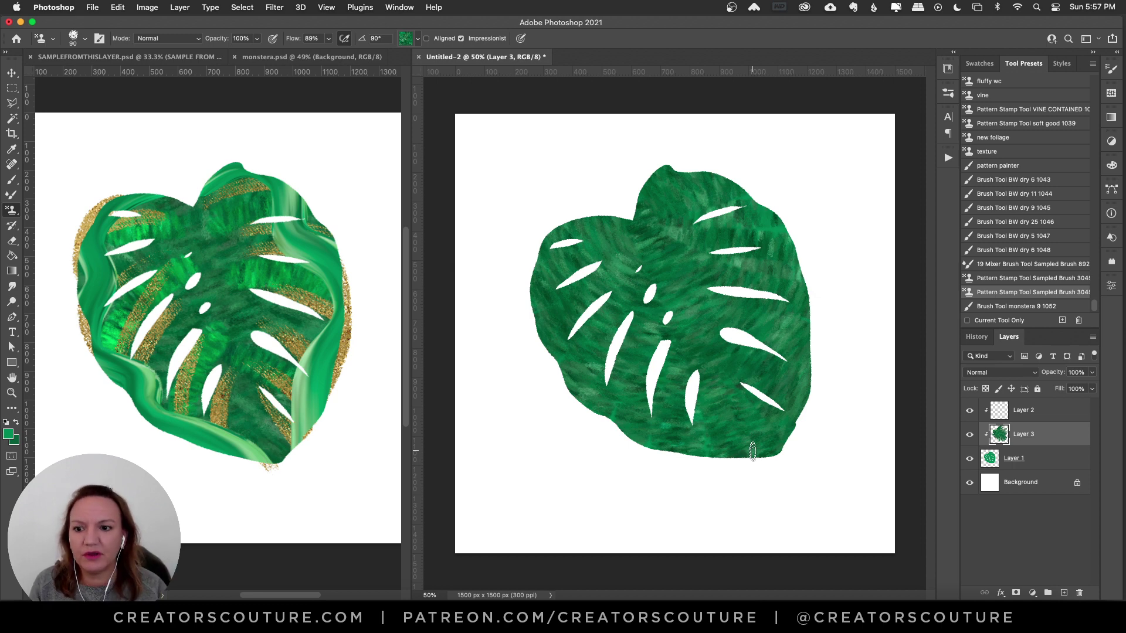
Add a clipped layer above the dark texture and ready the first Sampled Brush Pattern Stamp preset with the bright emerald pattern
{"action": "left_click", "coordinate": [1062, 593]}
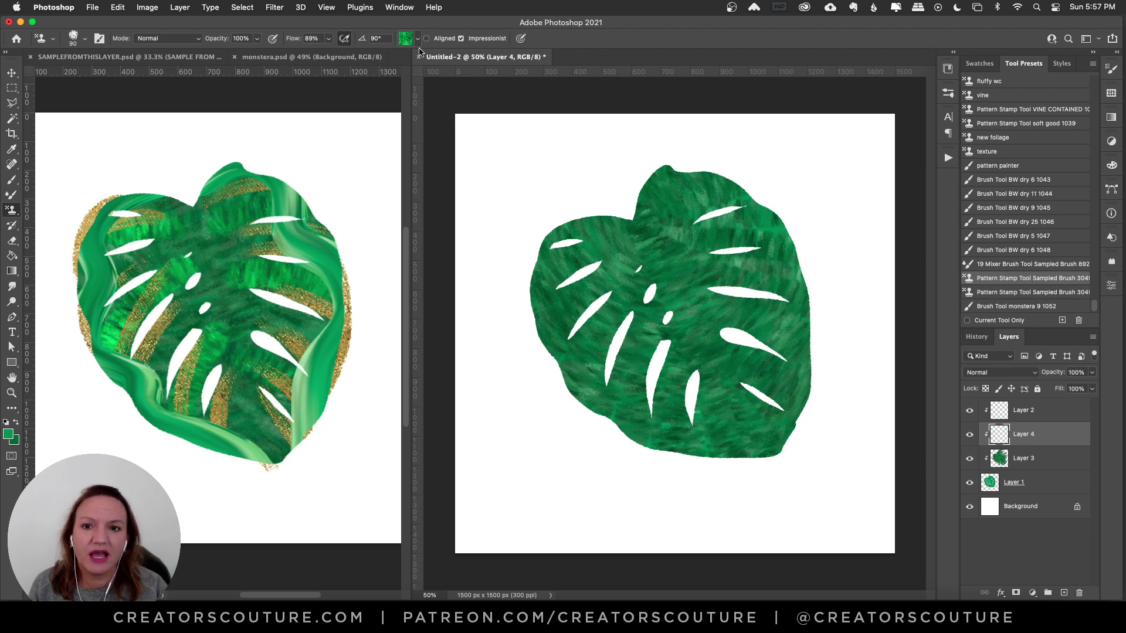
{"action": "left_click", "coordinate": [404, 40]}
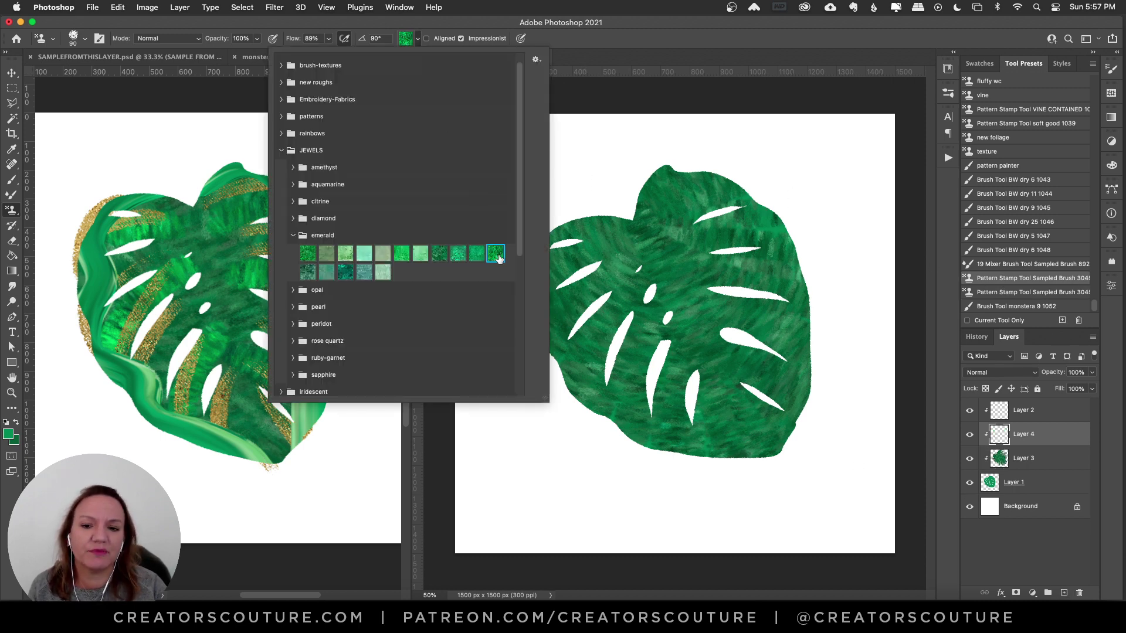
{"action": "left_click", "coordinate": [614, 32]}
{"action": "left_click", "coordinate": [406, 39]}
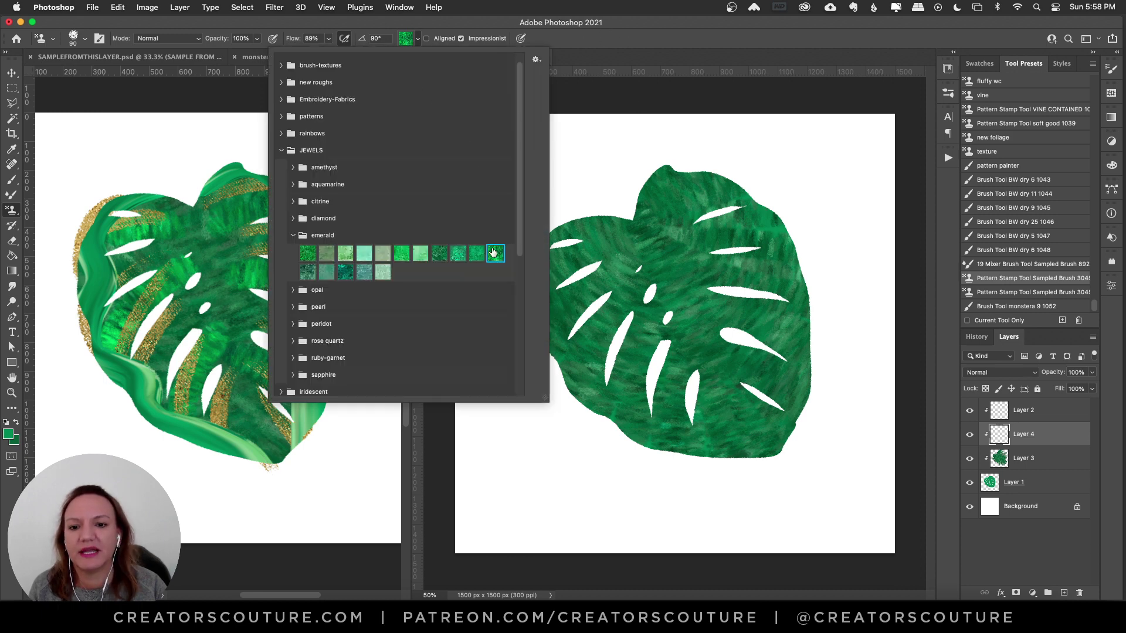
{"action": "left_click", "coordinate": [613, 34]}
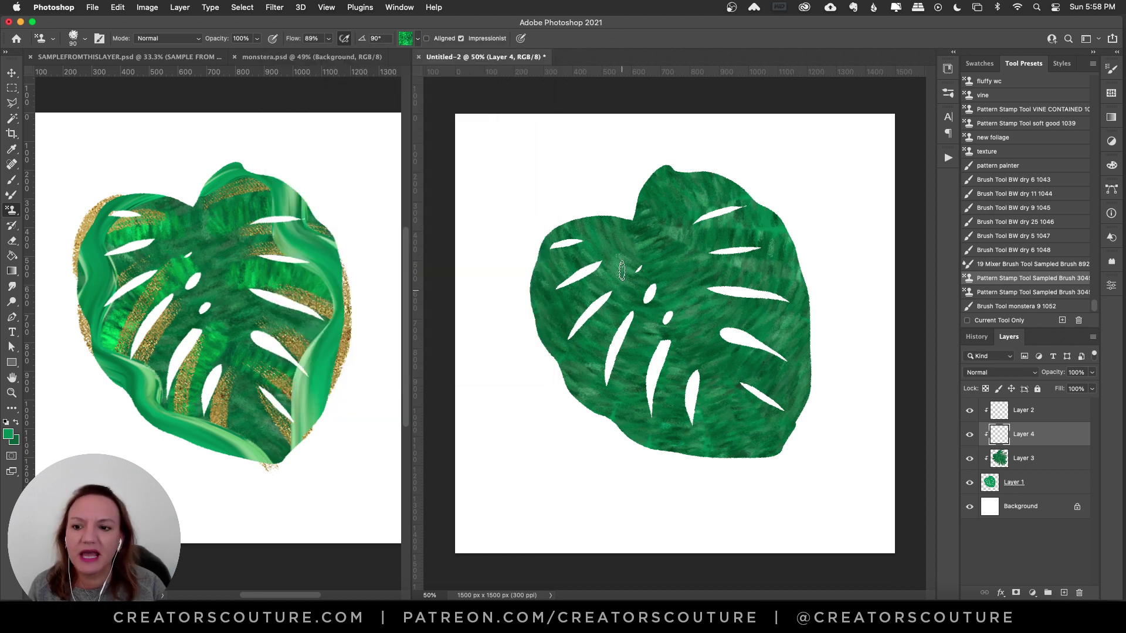
Paint bright emerald texture bands between the leaf's slits on Layer 4, from near the center out to the edges and across the top lobe
{"action": "mouse_move", "coordinate": [609, 246]}
{"action": "left_mouse_down"}
{"action": "mouse_move", "coordinate": [577, 255]}
{"action": "mouse_move", "coordinate": [542, 287]}
{"action": "left_mouse_up"}
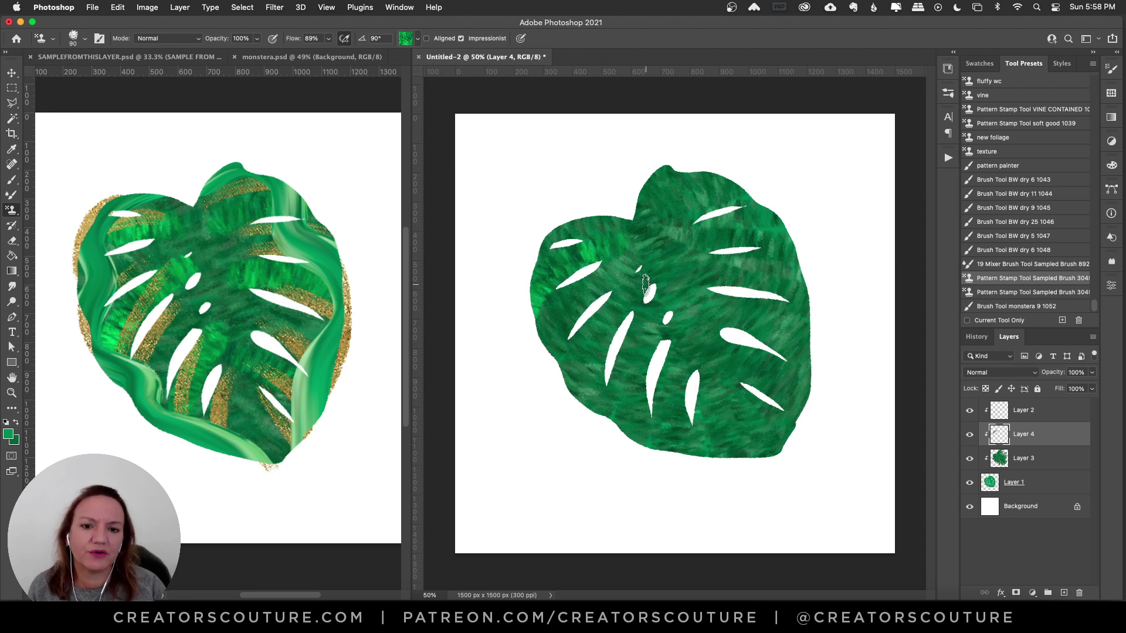
{"action": "mouse_move", "coordinate": [651, 287]}
{"action": "left_mouse_down"}
{"action": "mouse_move", "coordinate": [624, 302]}
{"action": "mouse_move", "coordinate": [595, 348]}
{"action": "mouse_move", "coordinate": [572, 430]}
{"action": "left_mouse_up"}
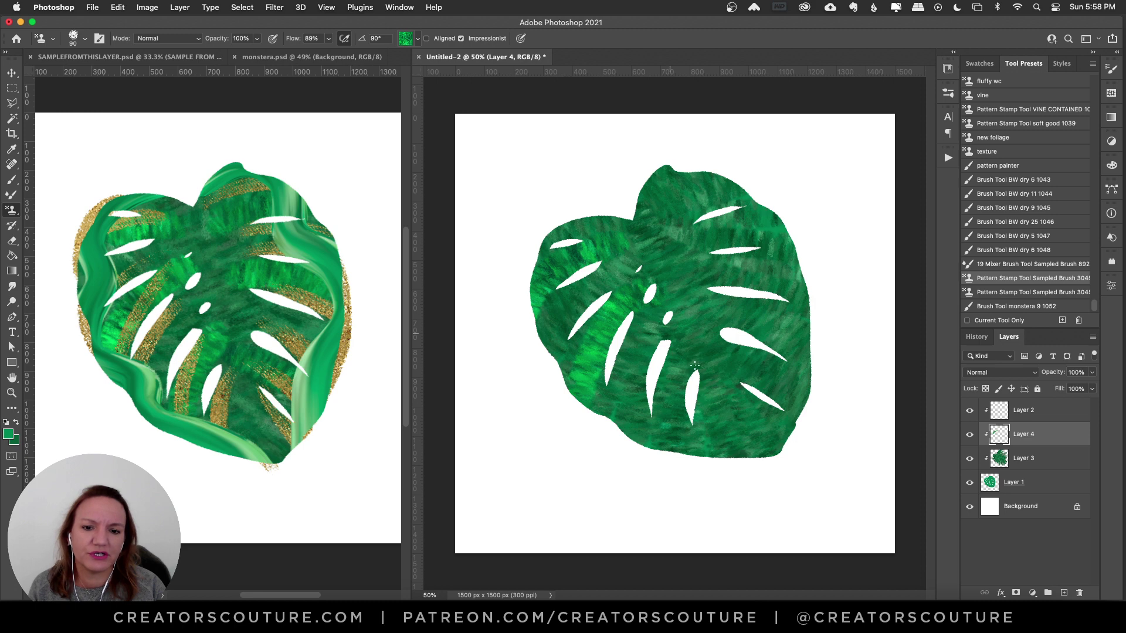
{"action": "left_click_drag", "start_coordinate": [687, 353], "coordinate": [662, 442]}
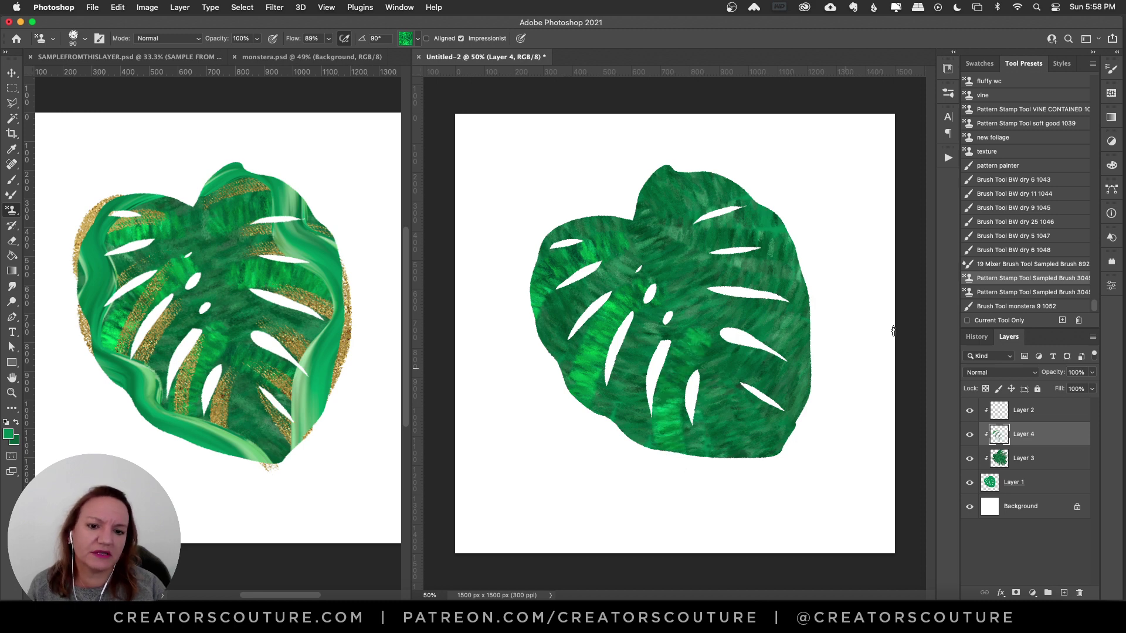
{"action": "mouse_move", "coordinate": [714, 358]}
{"action": "left_mouse_down"}
{"action": "mouse_move", "coordinate": [779, 387]}
{"action": "mouse_move", "coordinate": [800, 413]}
{"action": "left_mouse_up"}
{"action": "left_click_drag", "start_coordinate": [669, 277], "coordinate": [803, 276]}
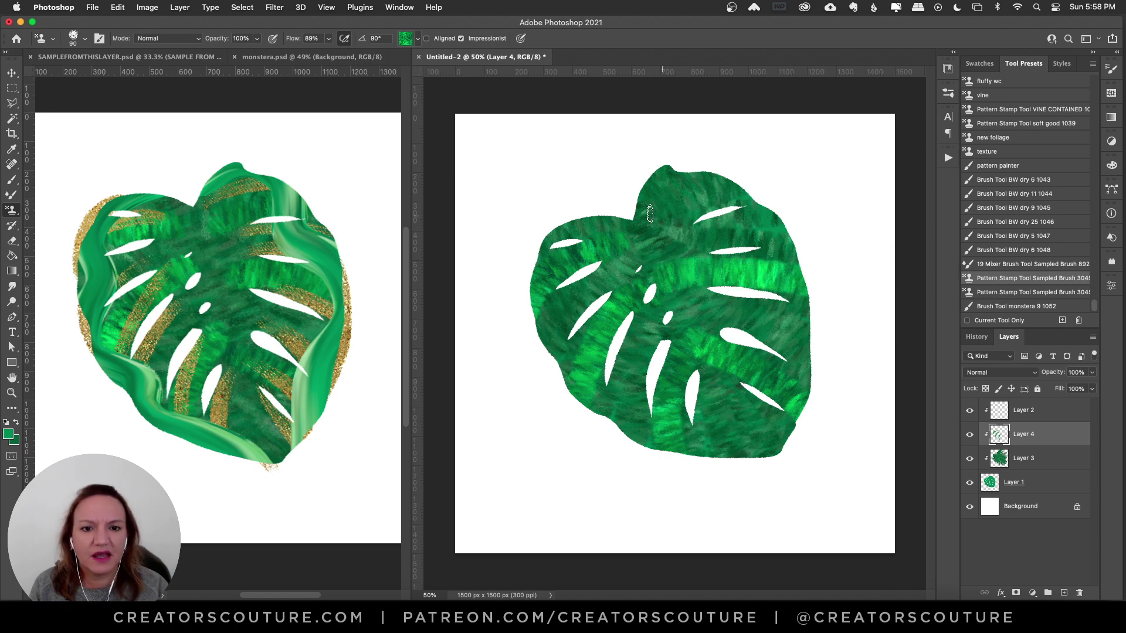
{"action": "left_click_drag", "start_coordinate": [642, 217], "coordinate": [762, 191]}
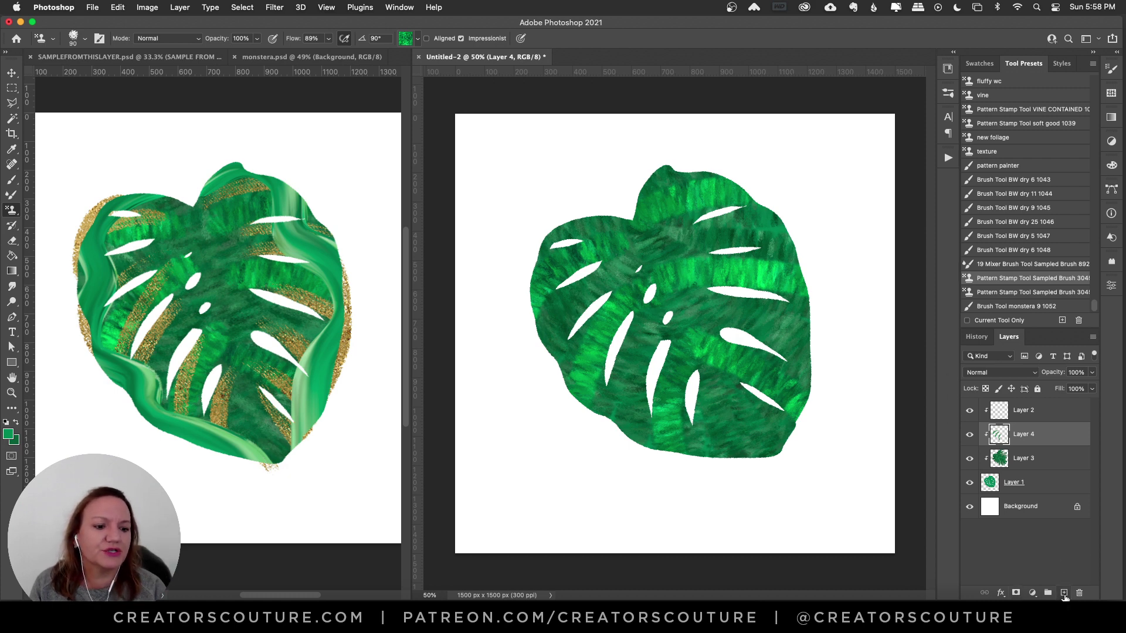
Add a clipped layer above Layer 4 and load the 19 Mixer Brush Tool Sampled Brush preset
{"action": "left_click", "coordinate": [1064, 592]}
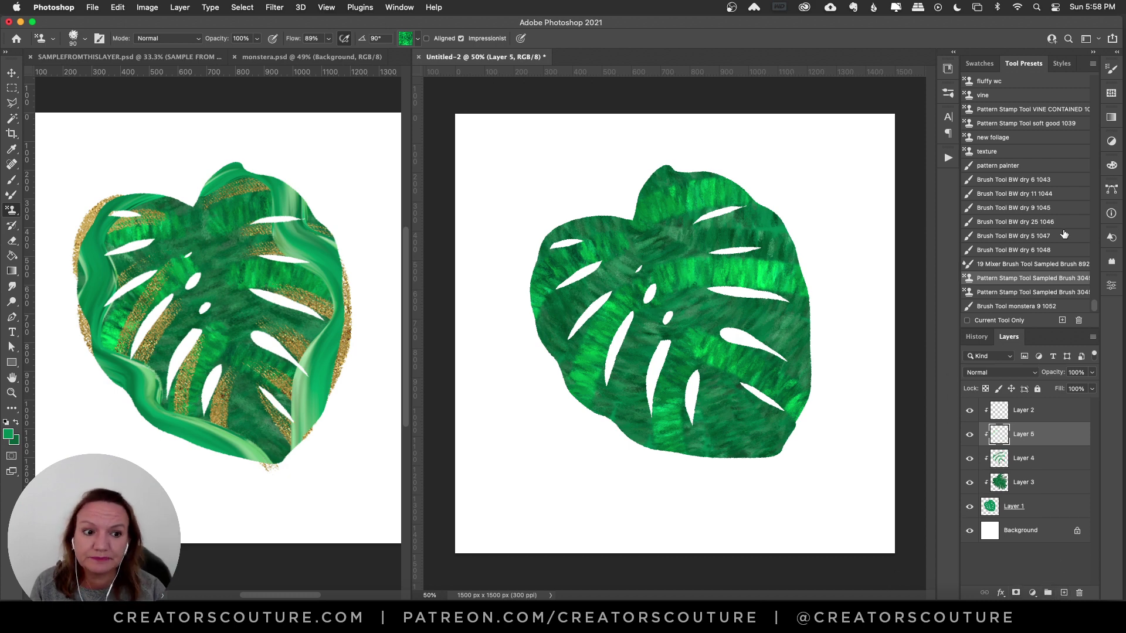
{"action": "left_click", "coordinate": [1012, 268]}
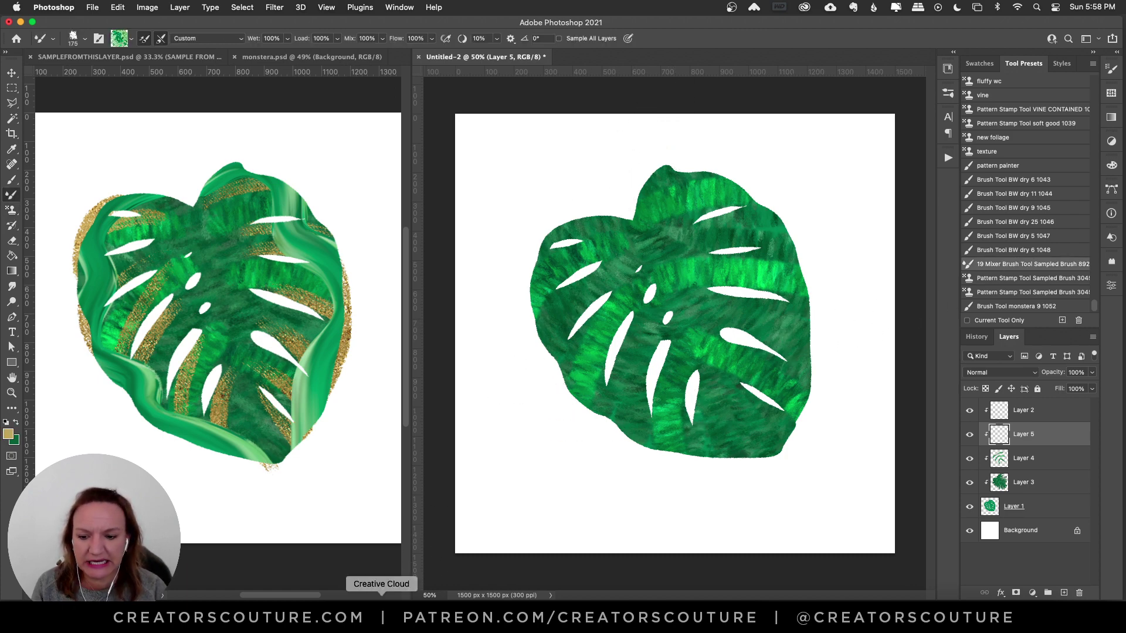
Switch to Chrome, view the Wet Paint color-blending brushes page, and return to Photoshop
{"action": "left_click", "coordinate": [337, 612]}
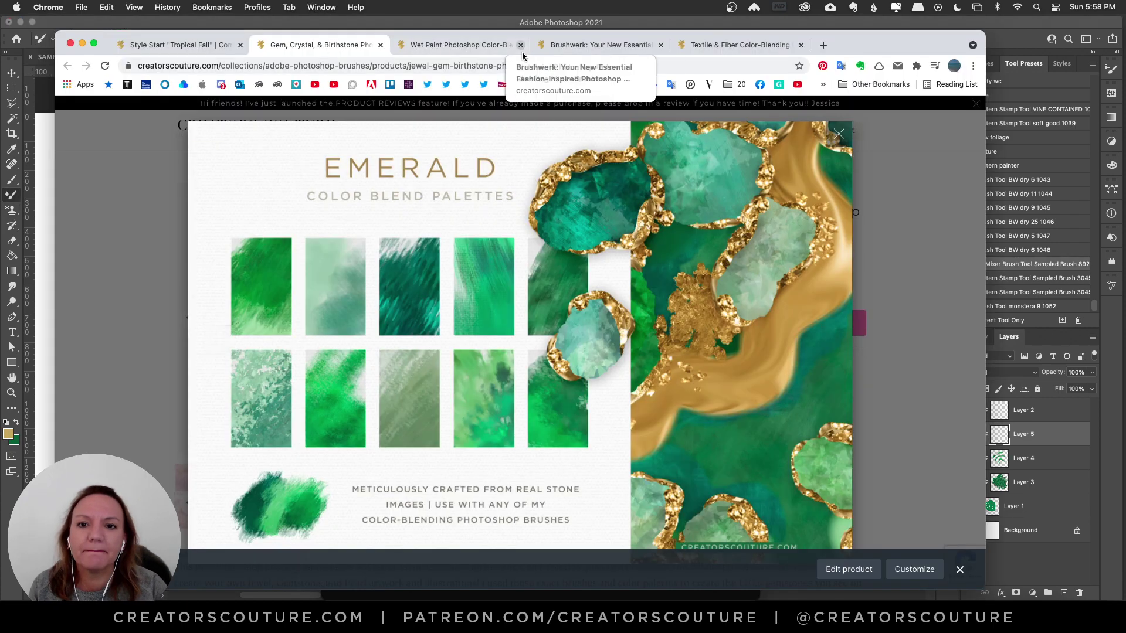
{"action": "left_click", "coordinate": [506, 45]}
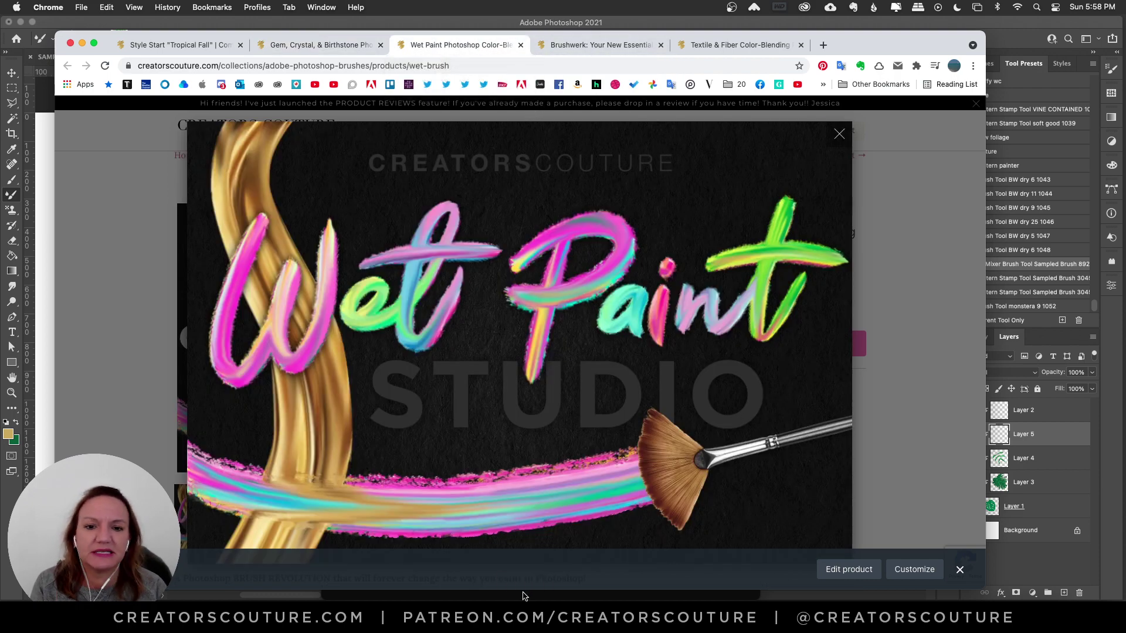
{"action": "left_click", "coordinate": [457, 588]}
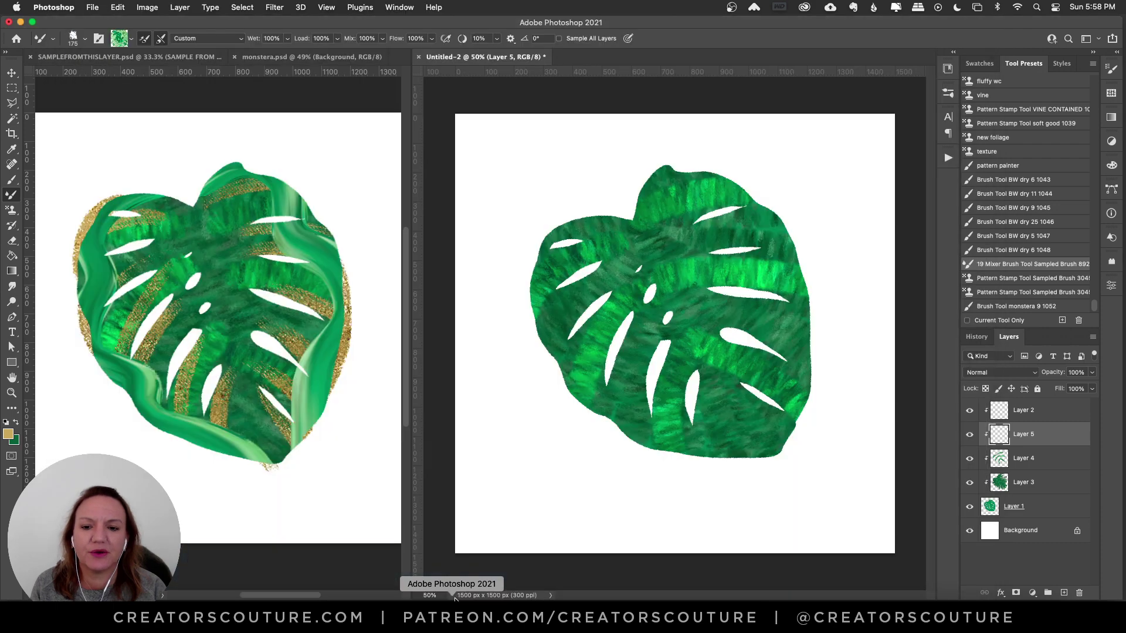
Sample the mixed light and emerald green swatch in SAMPLEFROMTHISLAYER.psd with the Mixer Brush
{"action": "left_click", "coordinate": [117, 57]}
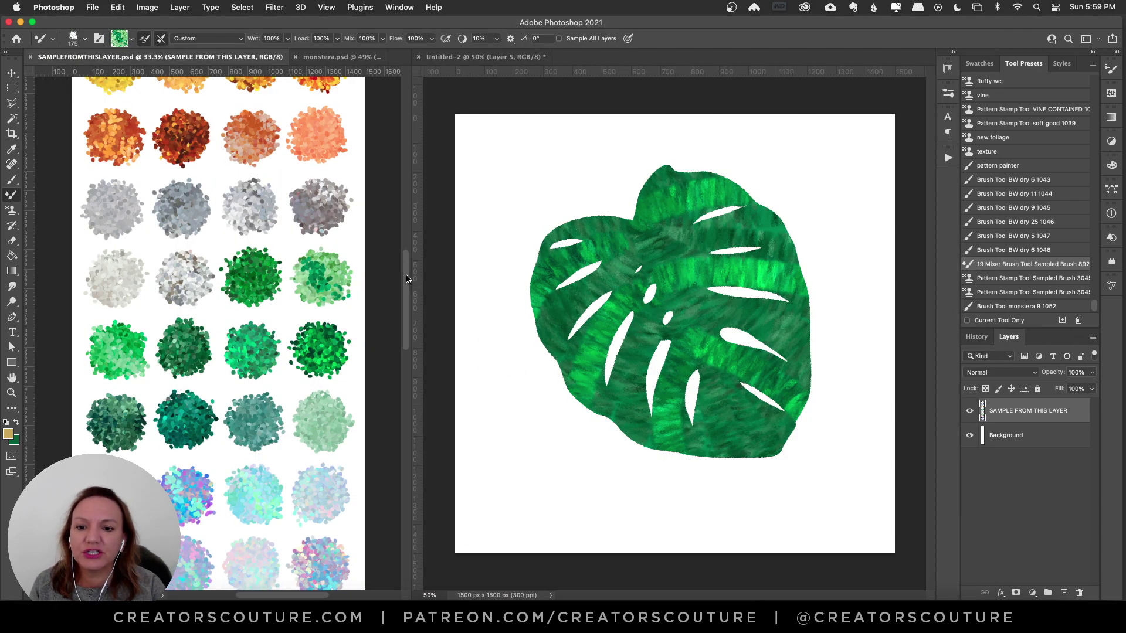
{"action": "left_click_drag", "start_coordinate": [406, 283], "coordinate": [404, 296]}
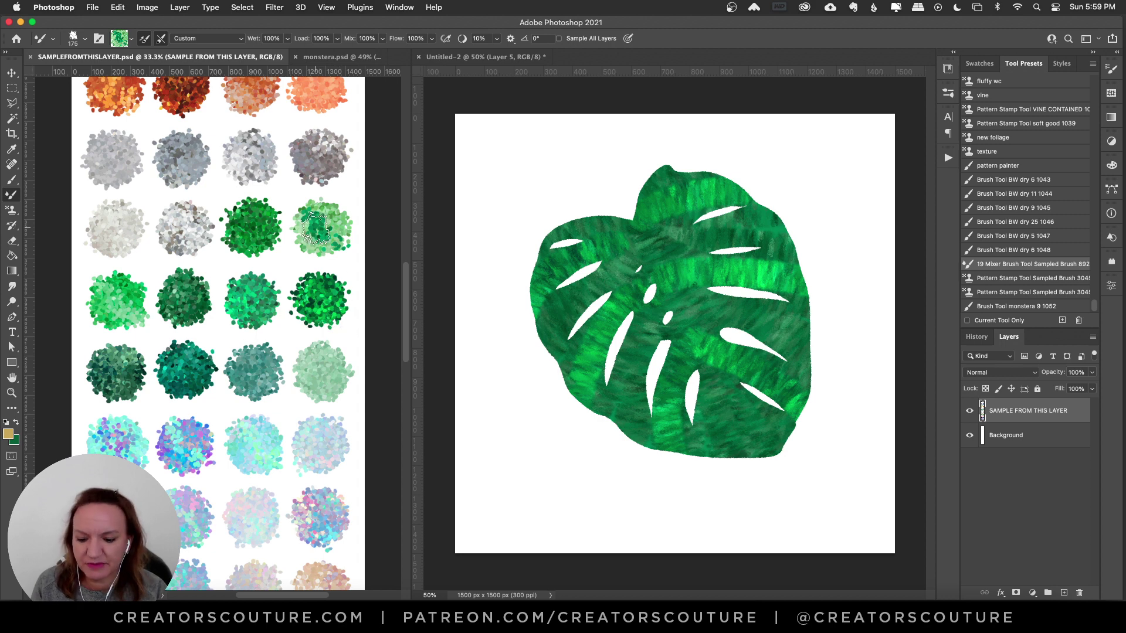
{"action": "left_click", "coordinate": [318, 232], "text": "alt"}
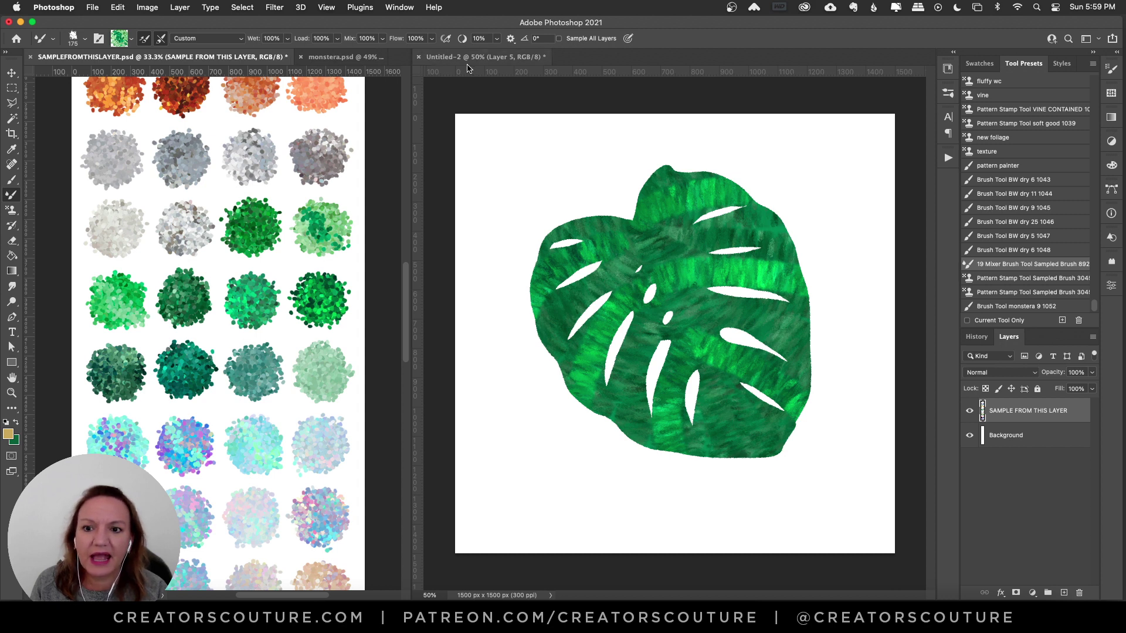
{"action": "left_click_drag", "start_coordinate": [317, 230], "coordinate": [293, 217]}
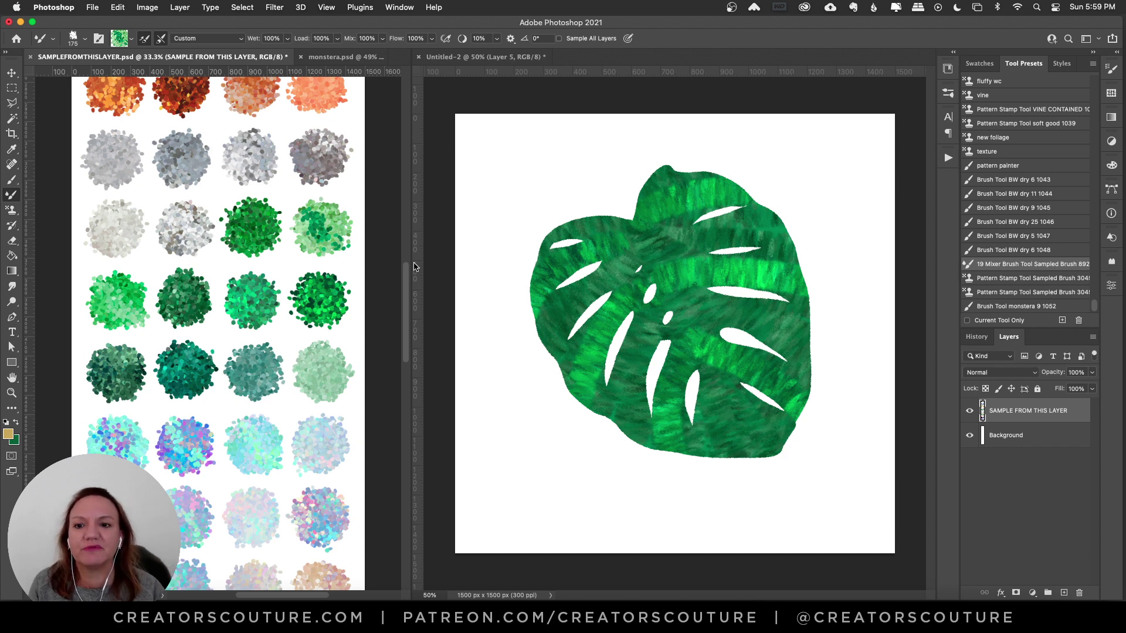
{"action": "left_click", "coordinate": [319, 228], "text": "alt"}
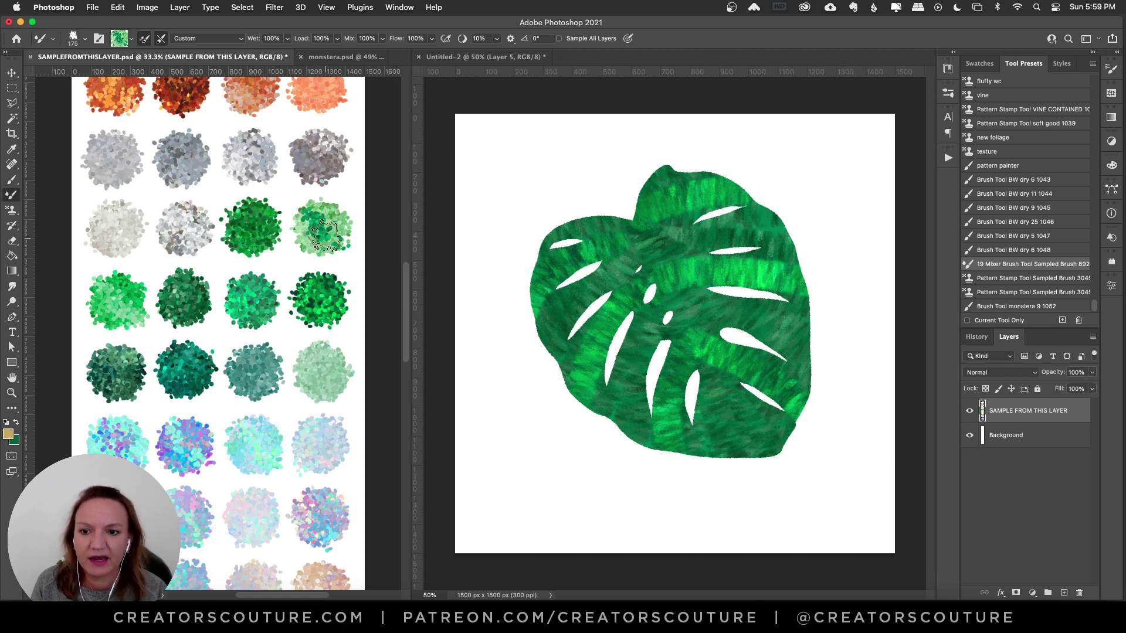
Examine the layer stack of the monstera.psd reference and return to Layer 5 of the Untitled-2 document
{"action": "left_click", "coordinate": [488, 57]}
{"action": "left_click", "coordinate": [333, 56]}
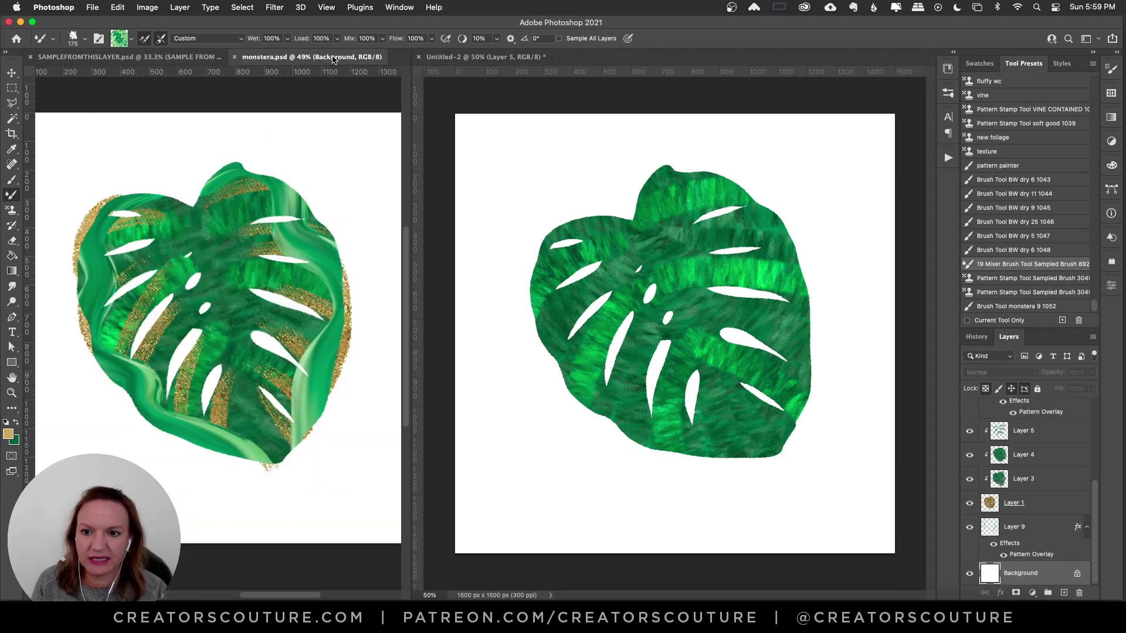
{"action": "left_click_drag", "start_coordinate": [1098, 518], "coordinate": [1084, 451]}
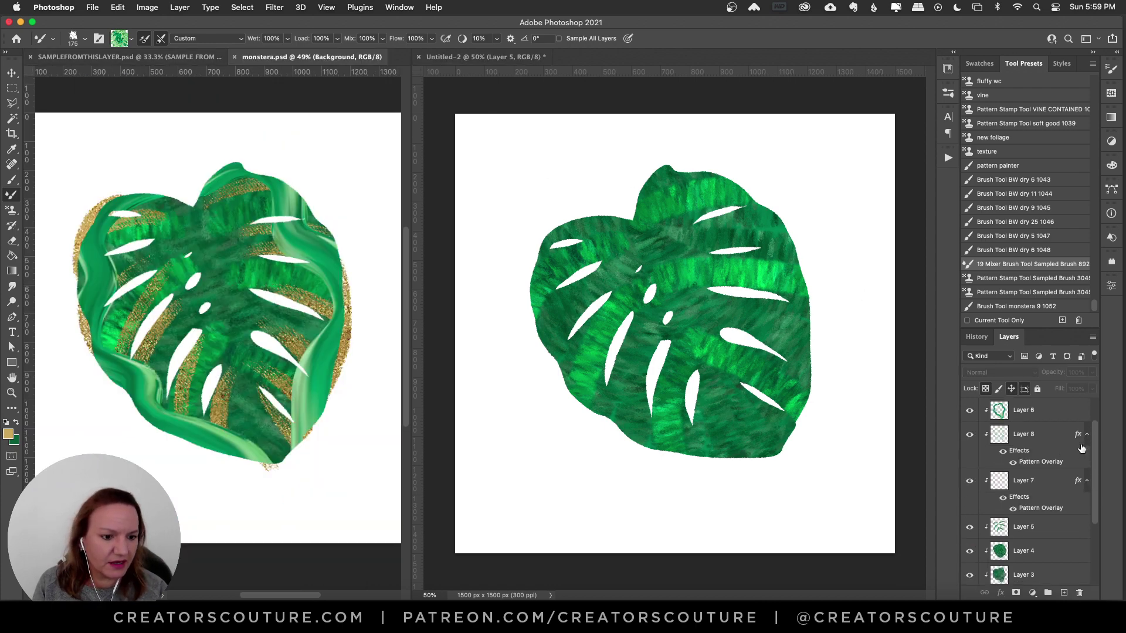
{"action": "left_click", "coordinate": [487, 57]}
{"action": "left_click", "coordinate": [970, 435]}
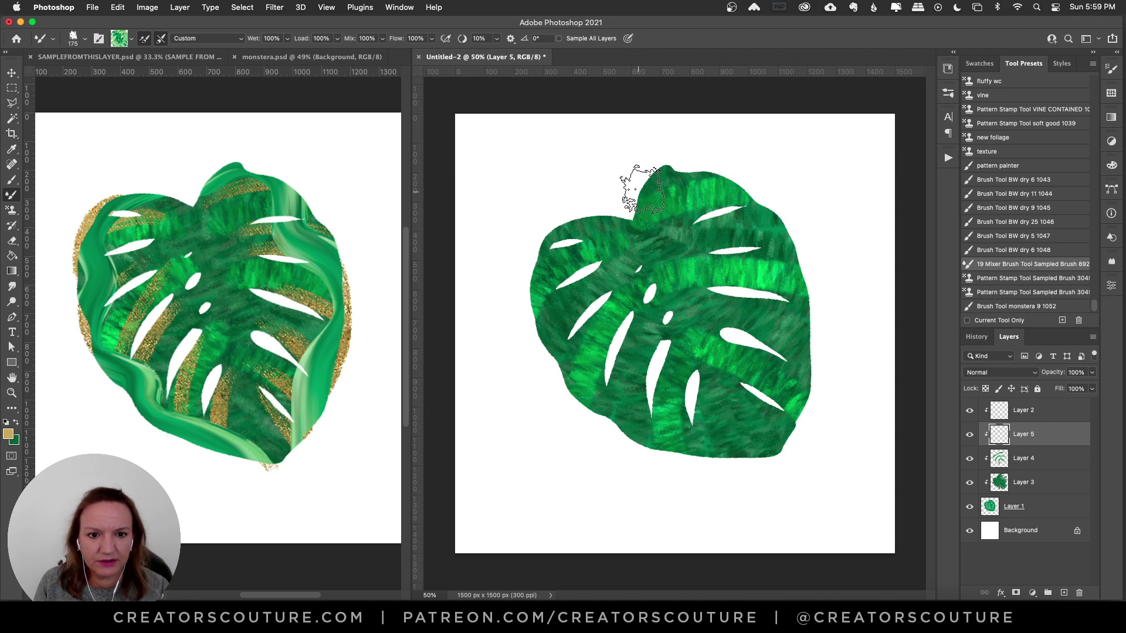
Paint flowing blended green wet-paint strokes along both side edges of the leaf on Layer 5, redoing the second stroke closer to the reference
{"action": "mouse_move", "coordinate": [641, 181]}
{"action": "left_mouse_down"}
{"action": "mouse_move", "coordinate": [718, 173]}
{"action": "mouse_move", "coordinate": [762, 214]}
{"action": "mouse_move", "coordinate": [829, 320]}
{"action": "mouse_move", "coordinate": [806, 376]}
{"action": "mouse_move", "coordinate": [829, 527]}
{"action": "left_mouse_up"}
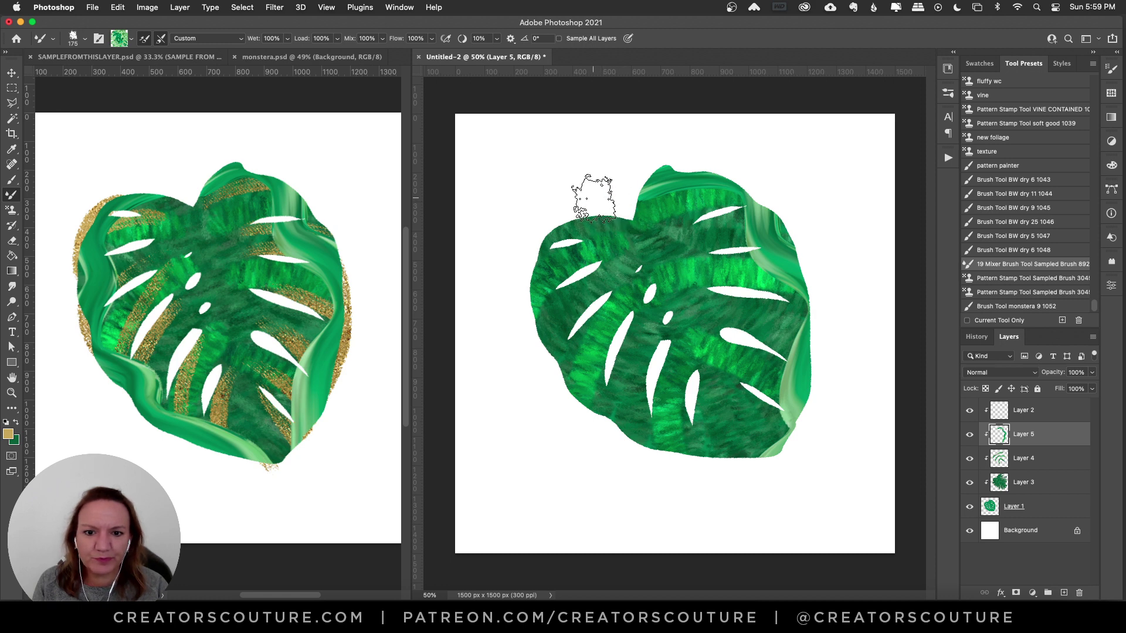
{"action": "mouse_move", "coordinate": [593, 188]}
{"action": "left_mouse_down"}
{"action": "mouse_move", "coordinate": [545, 254]}
{"action": "mouse_move", "coordinate": [547, 313]}
{"action": "mouse_move", "coordinate": [579, 409]}
{"action": "mouse_move", "coordinate": [646, 429]}
{"action": "mouse_move", "coordinate": [655, 467]}
{"action": "mouse_move", "coordinate": [748, 465]}
{"action": "left_mouse_up"}
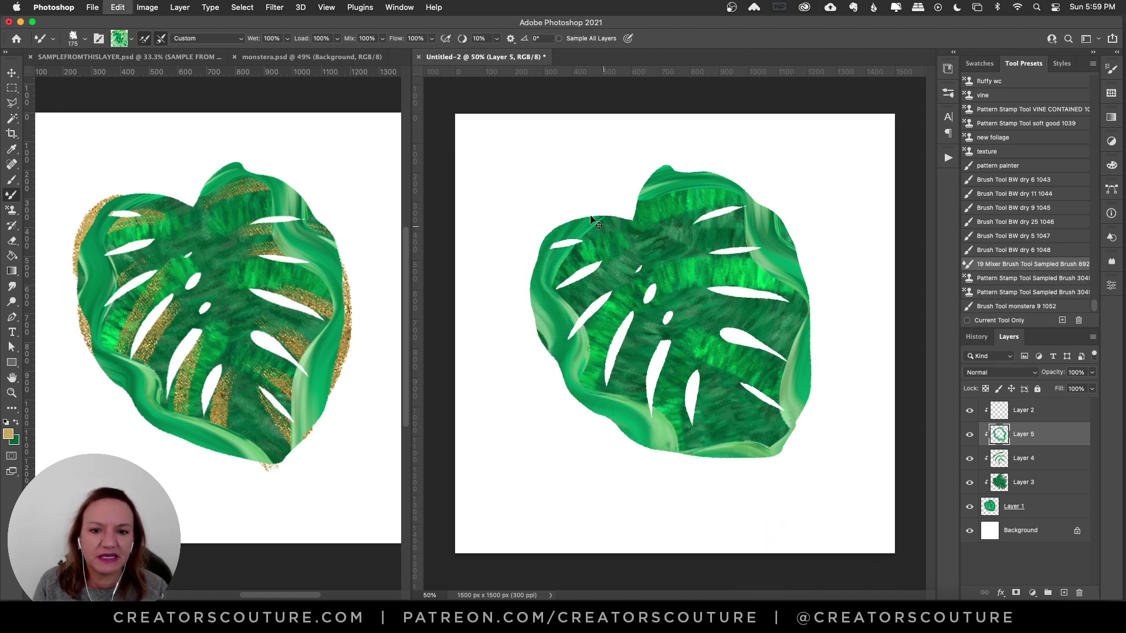
{"action": "key", "text": "super+z"}
{"action": "mouse_move", "coordinate": [583, 194]}
{"action": "left_mouse_down"}
{"action": "mouse_move", "coordinate": [531, 294]}
{"action": "mouse_move", "coordinate": [584, 345]}
{"action": "mouse_move", "coordinate": [577, 394]}
{"action": "mouse_move", "coordinate": [643, 425]}
{"action": "left_mouse_up"}
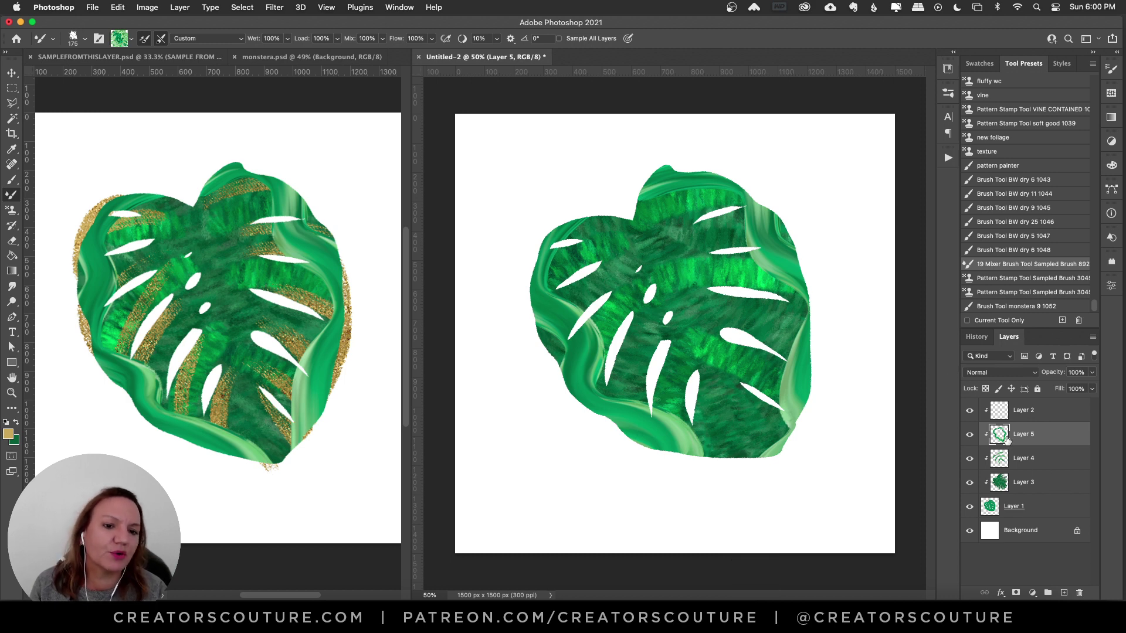
Add a clipped layer between Layer 4 and Layer 5 and apply the gold 1a style from Gold + Glittery to it
{"action": "left_click", "coordinate": [1054, 463]}
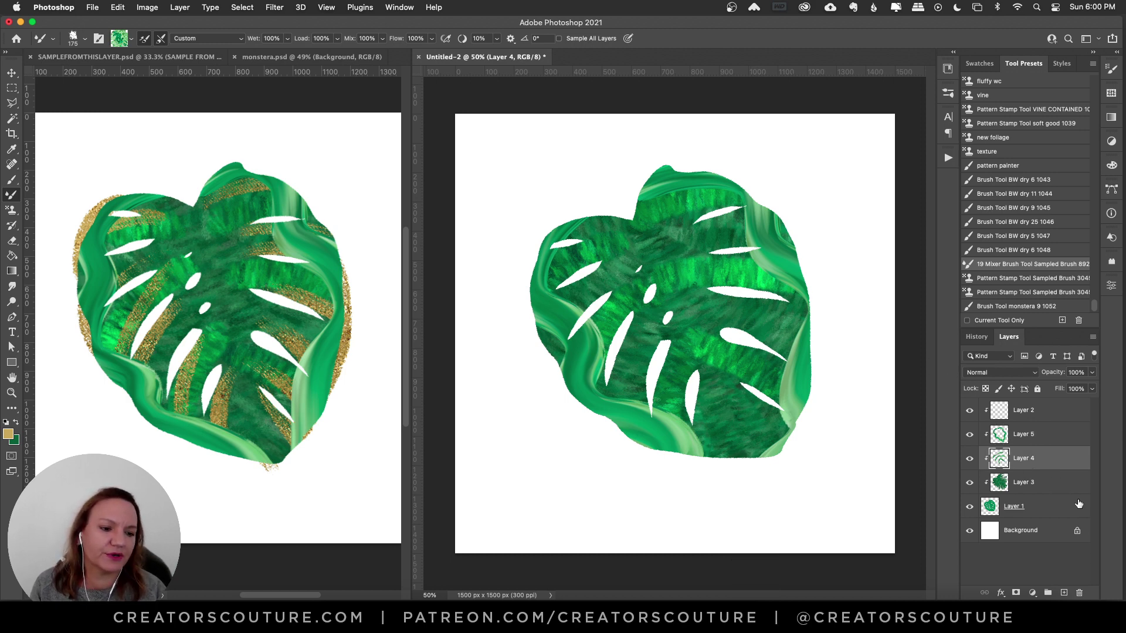
{"action": "left_click", "coordinate": [1062, 593]}
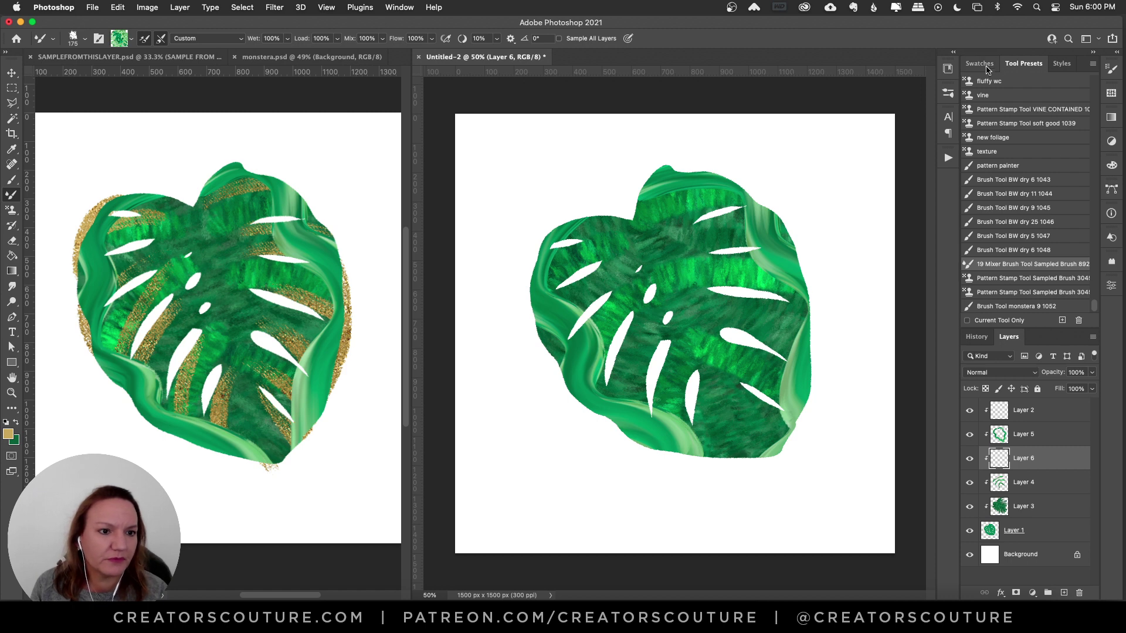
{"action": "left_click", "coordinate": [1061, 65]}
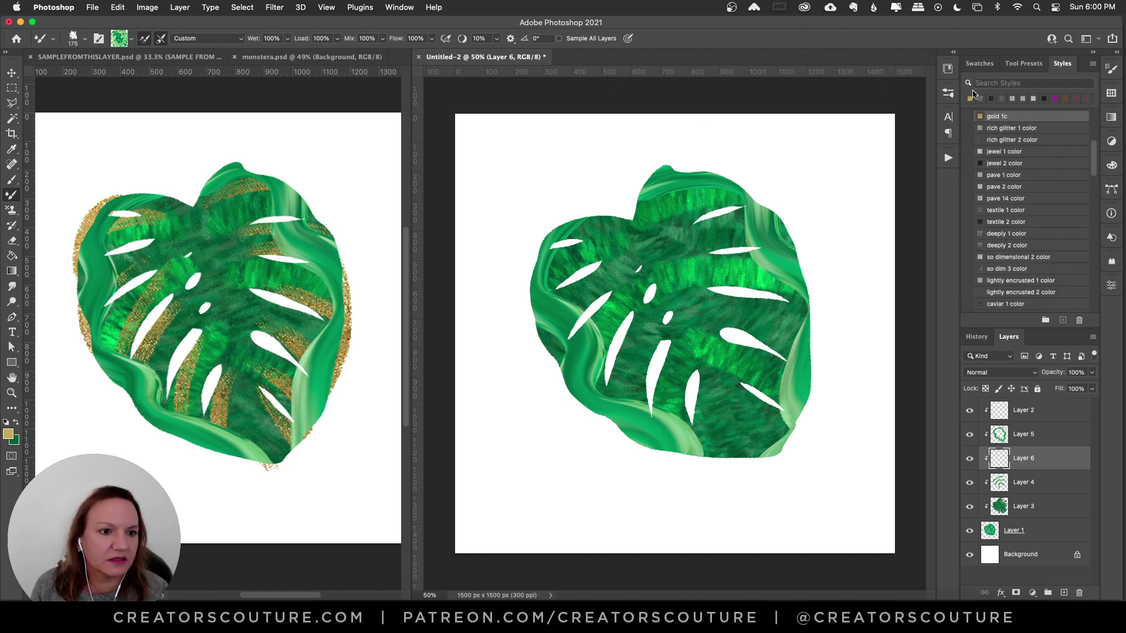
{"action": "scroll", "coordinate": [1032, 187], "scroll_direction": "up", "scroll_amount": 5}
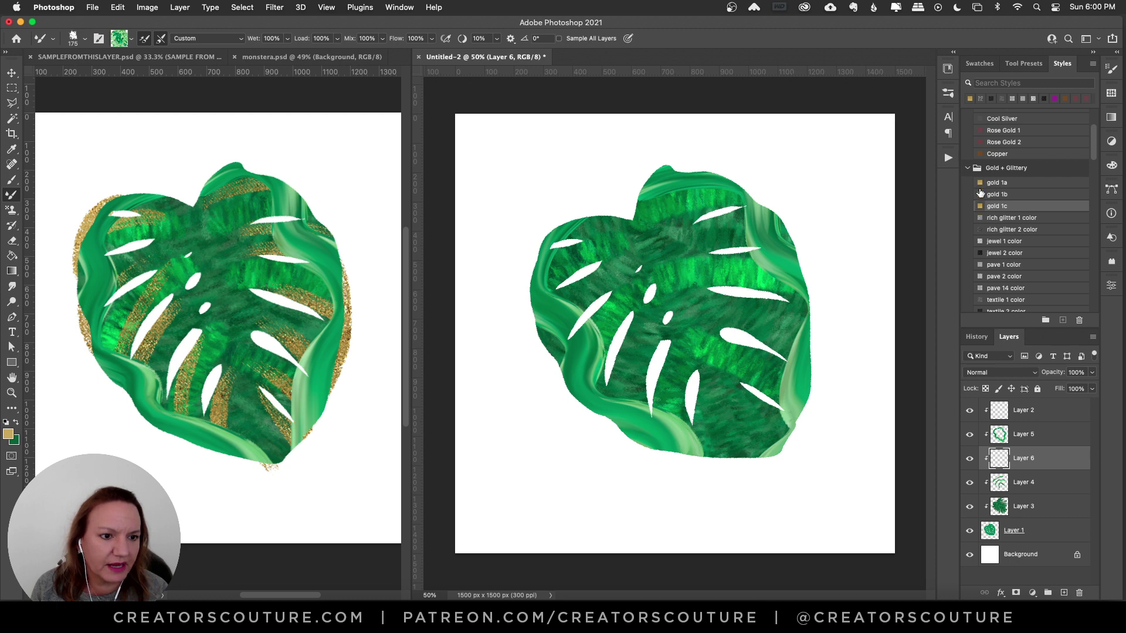
{"action": "left_click", "coordinate": [980, 183]}
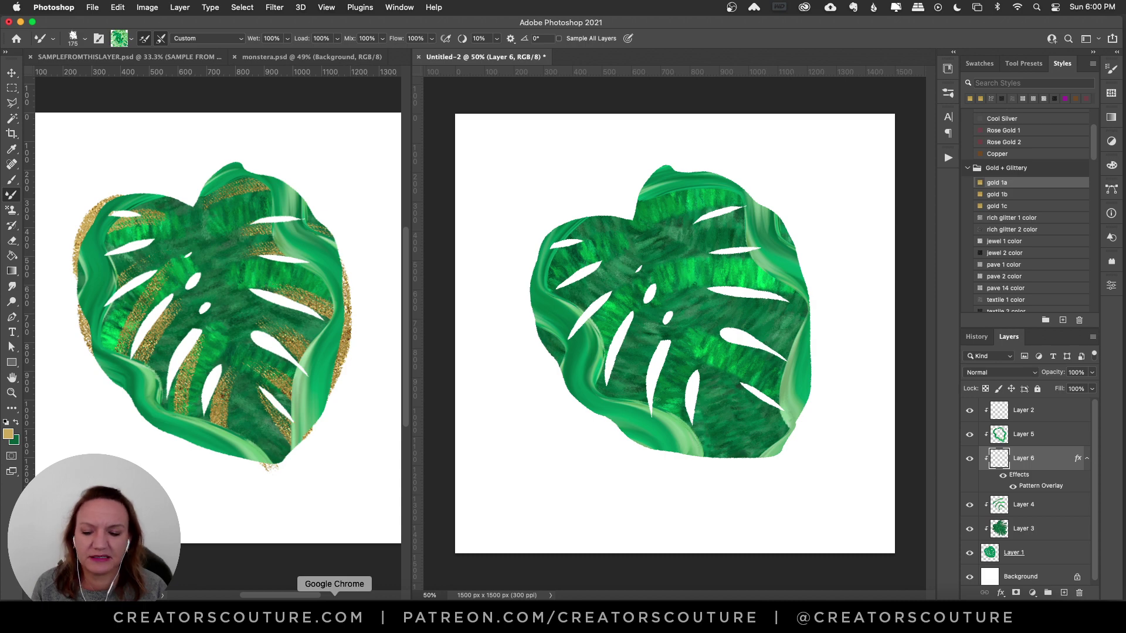
Glance at the Wet Paint page in Chrome, return to Photoshop, and load the Brush Tool BW dry 6 1048 preset
{"action": "left_click", "coordinate": [334, 598]}
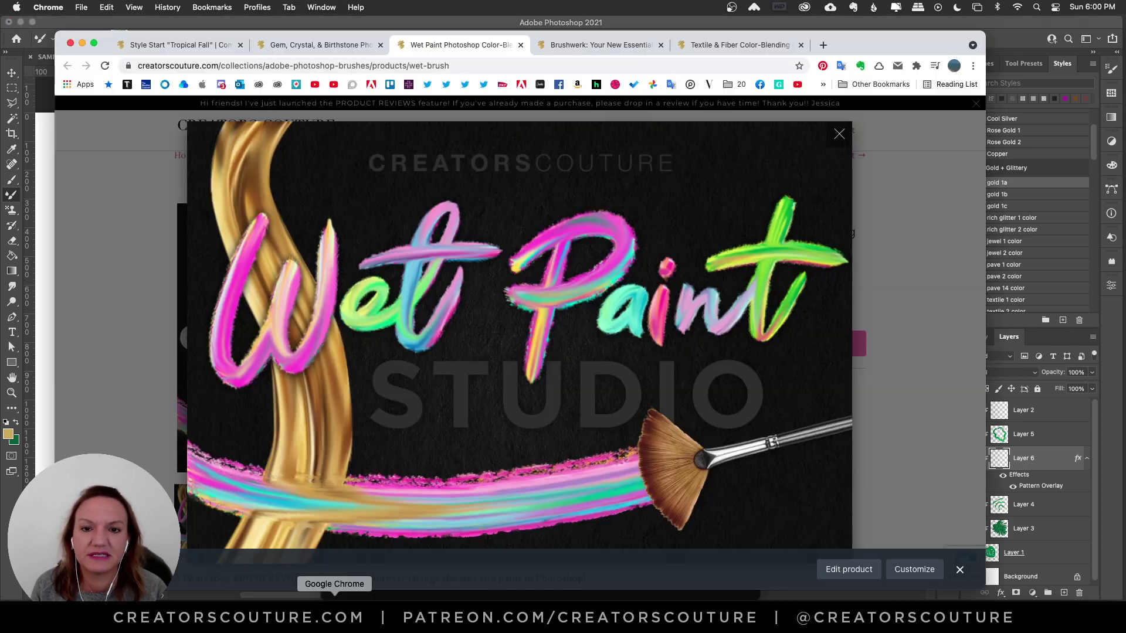
{"action": "left_click", "coordinate": [735, 25]}
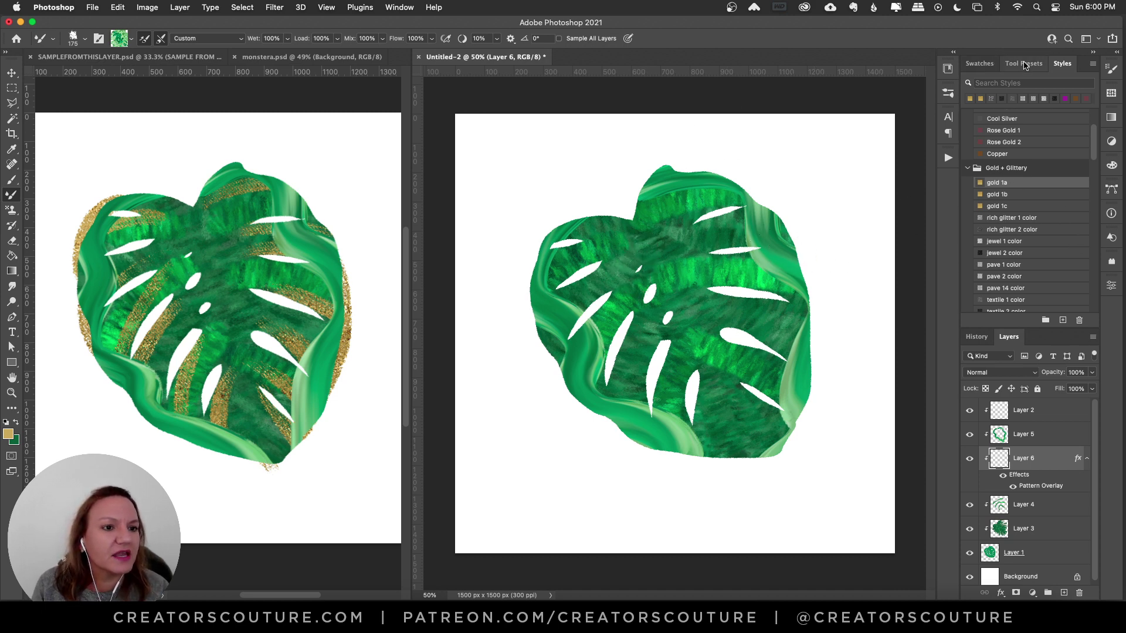
{"action": "left_click", "coordinate": [1023, 64]}
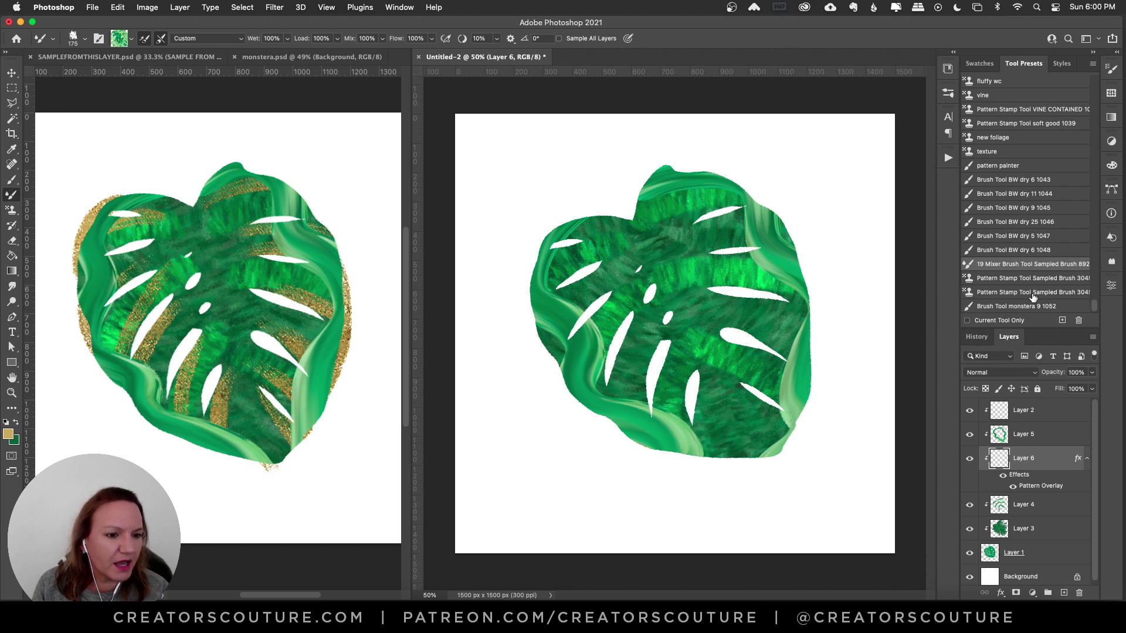
{"action": "left_click", "coordinate": [1003, 251]}
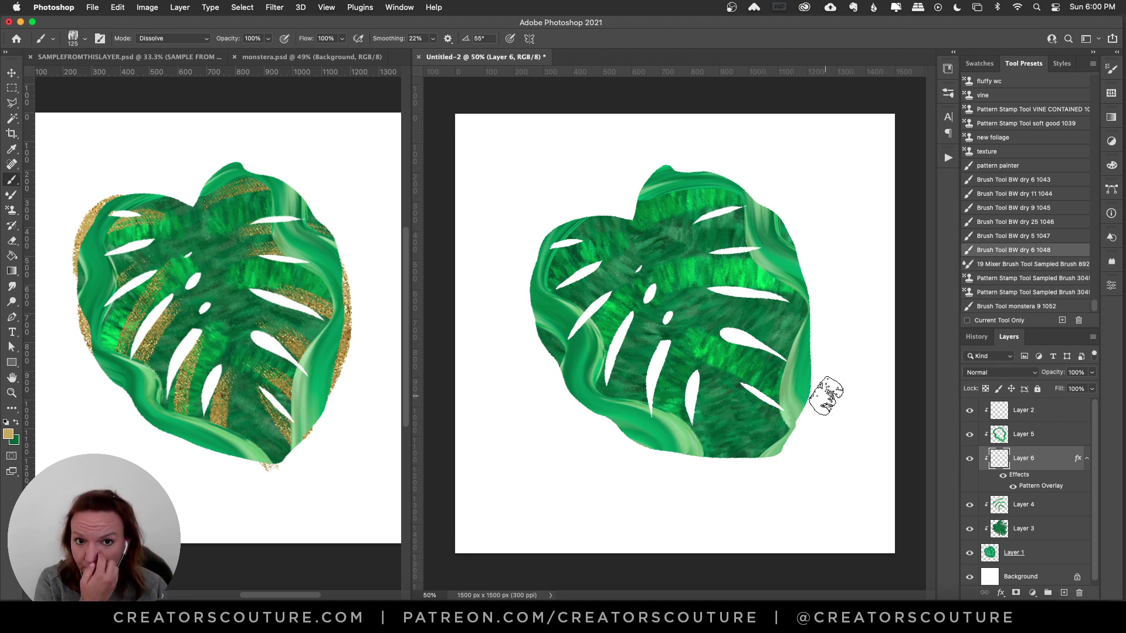
Switch to Chrome, view the Brushwerk essential brushes page, and return to Photoshop
{"action": "left_click", "coordinate": [355, 613]}
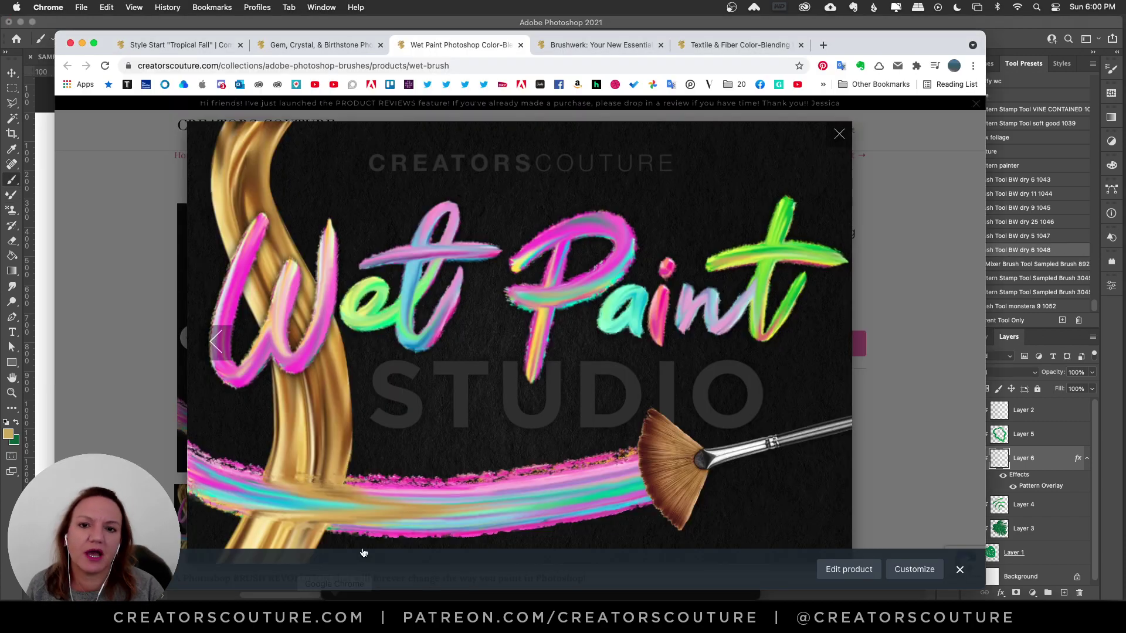
{"action": "left_click", "coordinate": [592, 46]}
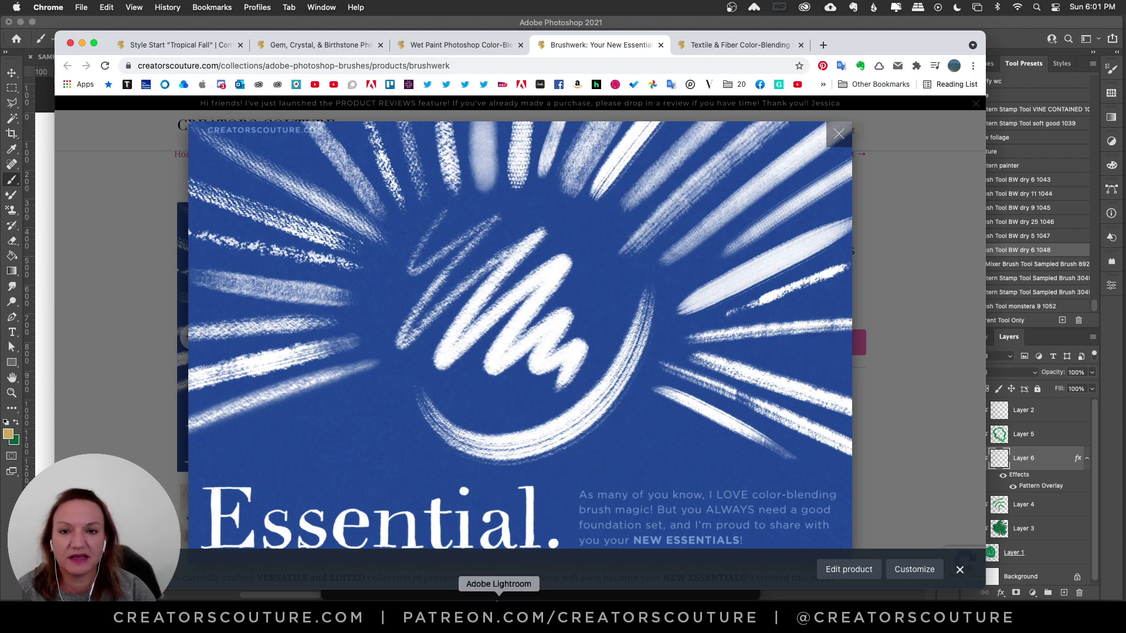
{"action": "left_click", "coordinate": [452, 604]}
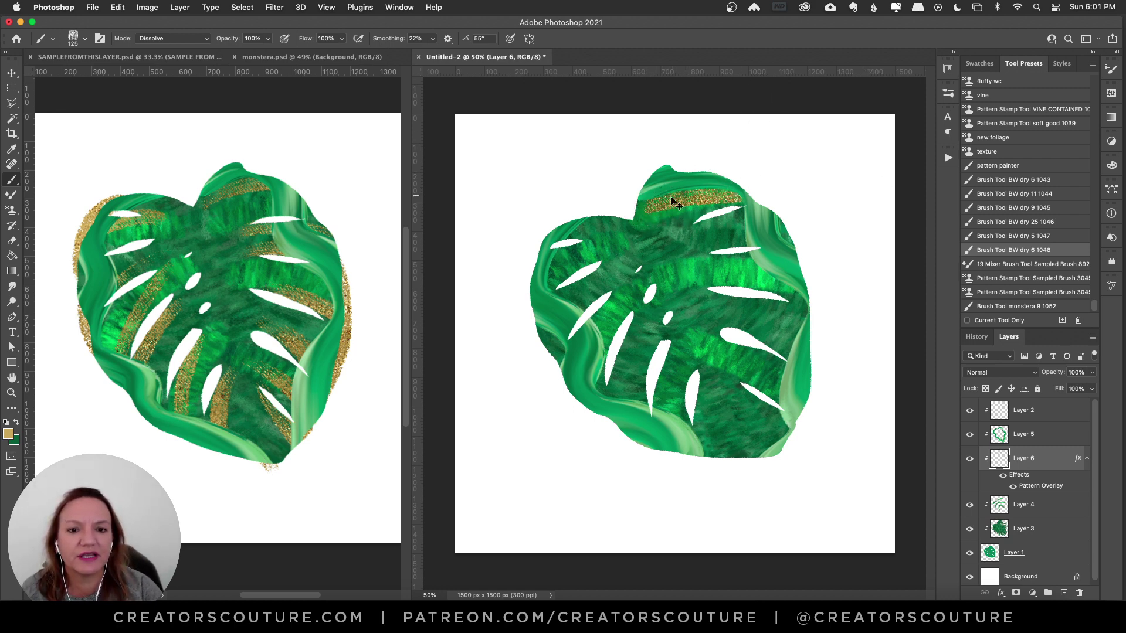
Paint gold glitter strokes on Layer 6 across the leaf's top lobe and alongside the slits on its right half, redoing uneven ones
{"action": "left_click_drag", "start_coordinate": [691, 194], "coordinate": [644, 202]}
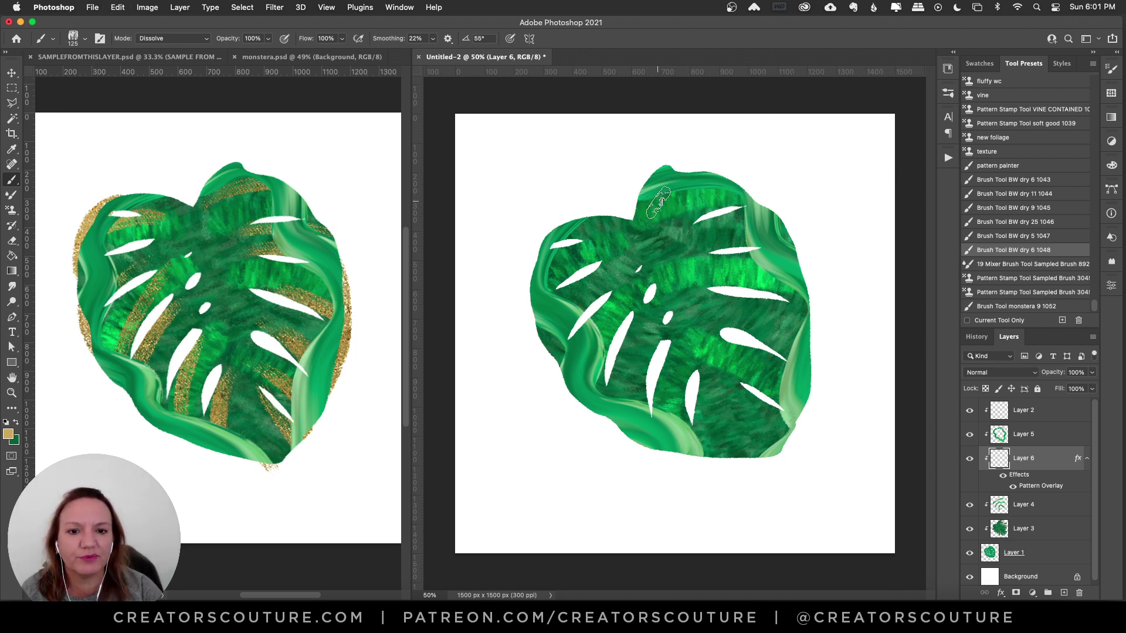
{"action": "left_click_drag", "start_coordinate": [783, 188], "coordinate": [910, 196]}
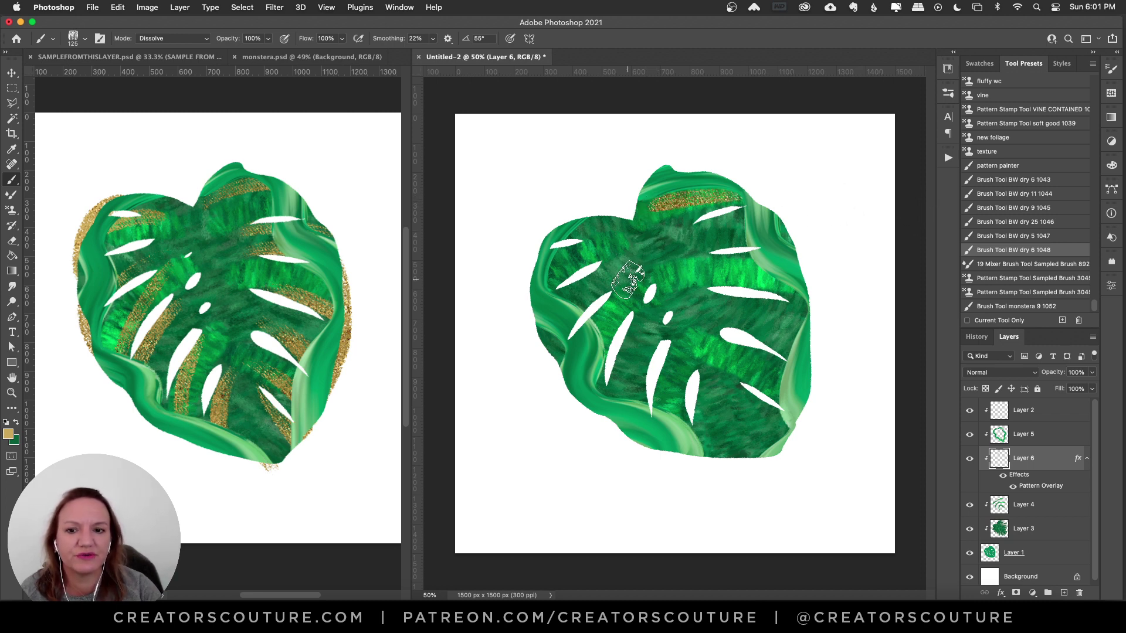
{"action": "left_click_drag", "start_coordinate": [695, 258], "coordinate": [747, 250]}
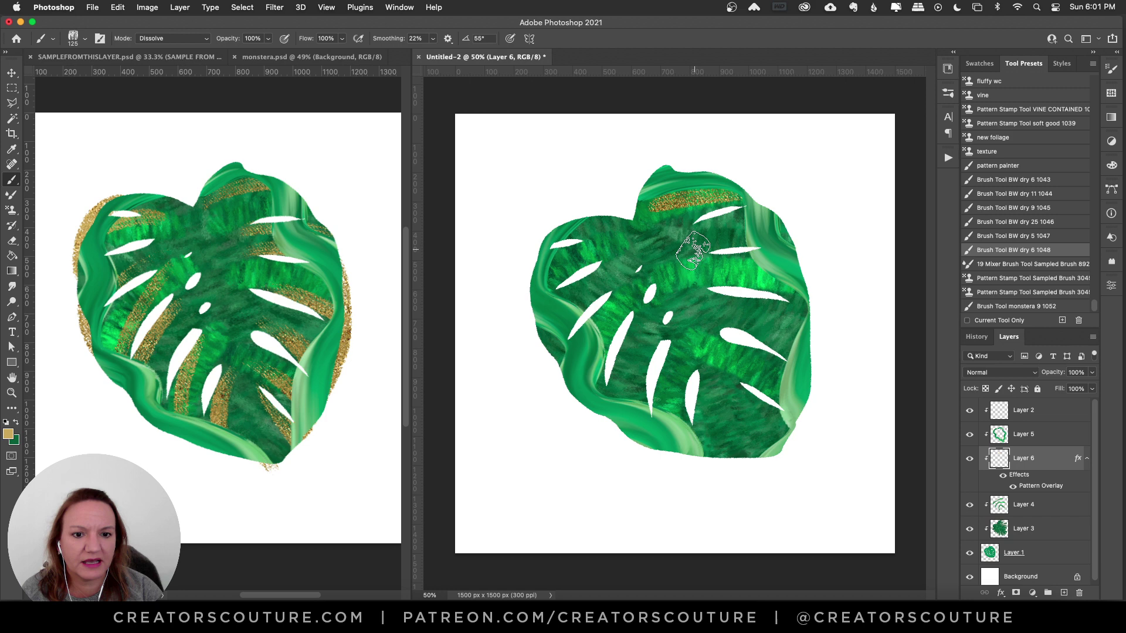
{"action": "left_click_drag", "start_coordinate": [693, 250], "coordinate": [739, 248]}
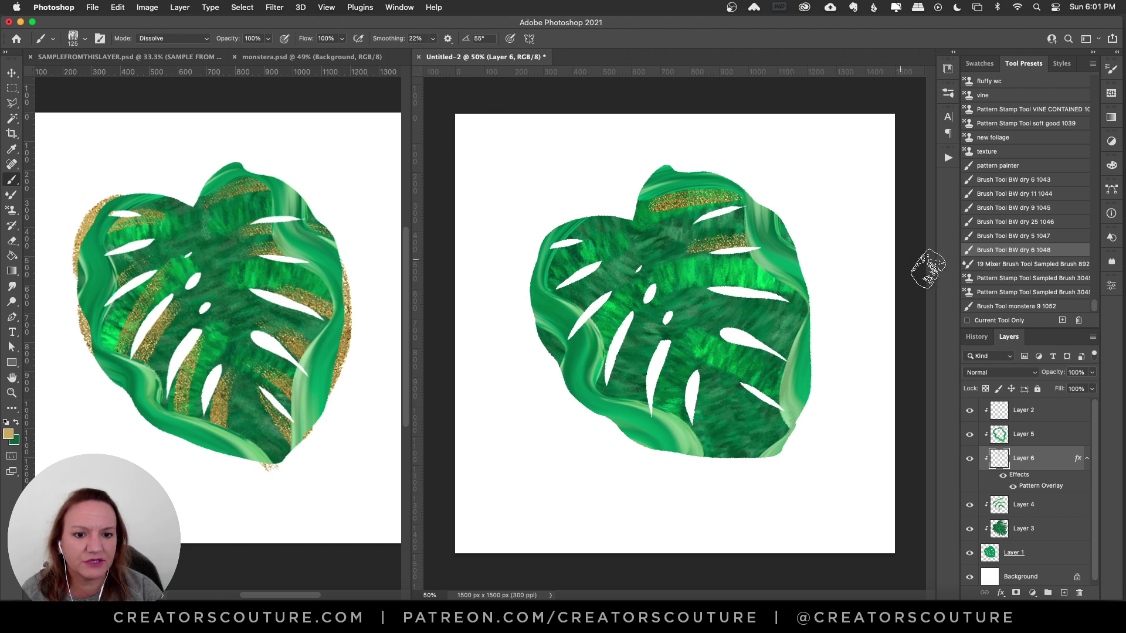
{"action": "left_click_drag", "start_coordinate": [707, 317], "coordinate": [786, 352]}
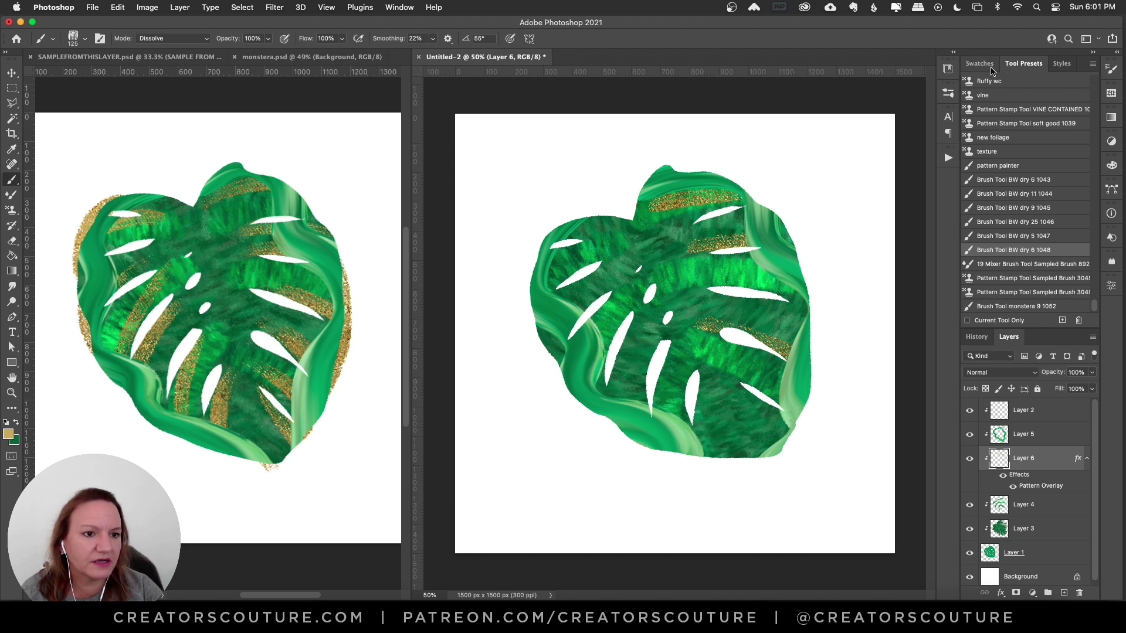
Try the gold 1c style from Gold + Glittery on Layer 6, and settle on gold 1b
{"action": "left_click", "coordinate": [1061, 63]}
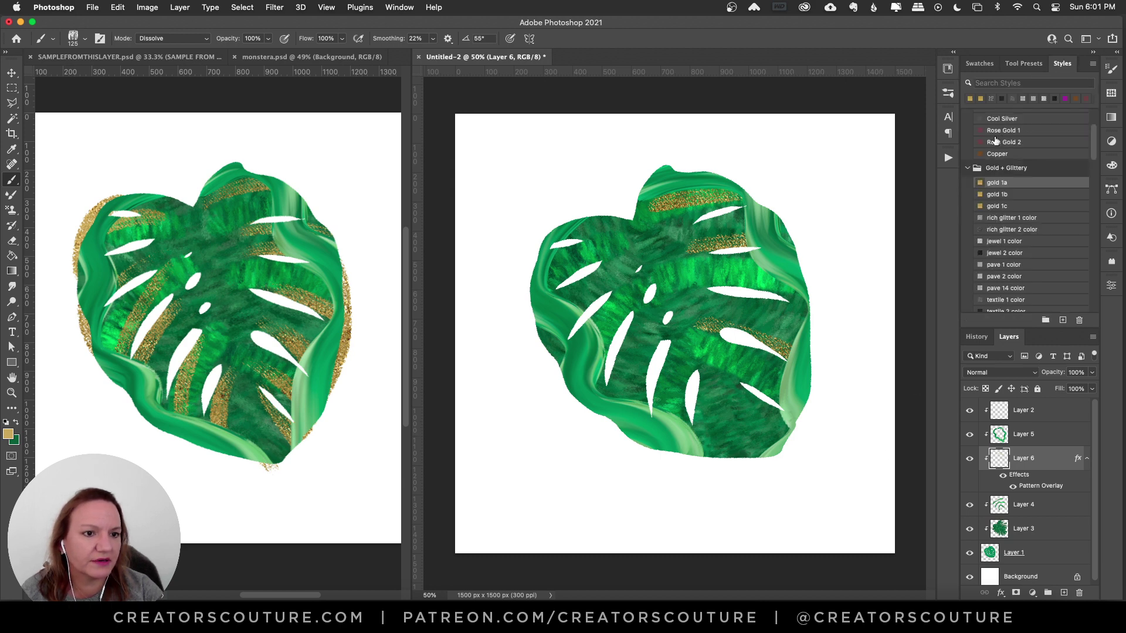
{"action": "left_click", "coordinate": [983, 207]}
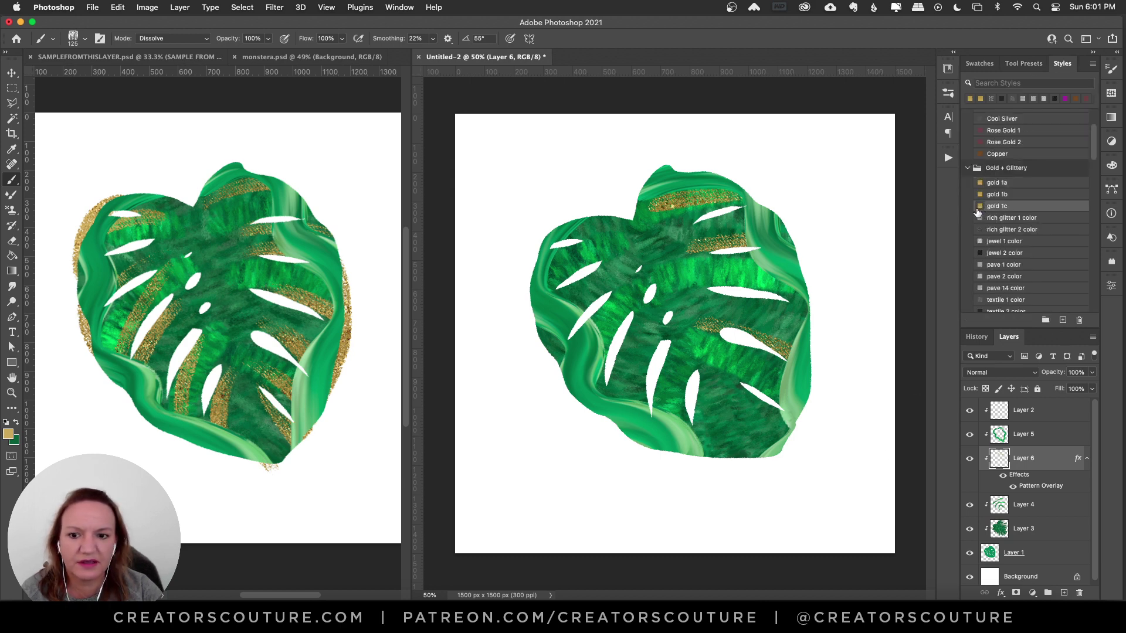
{"action": "left_click", "coordinate": [986, 197]}
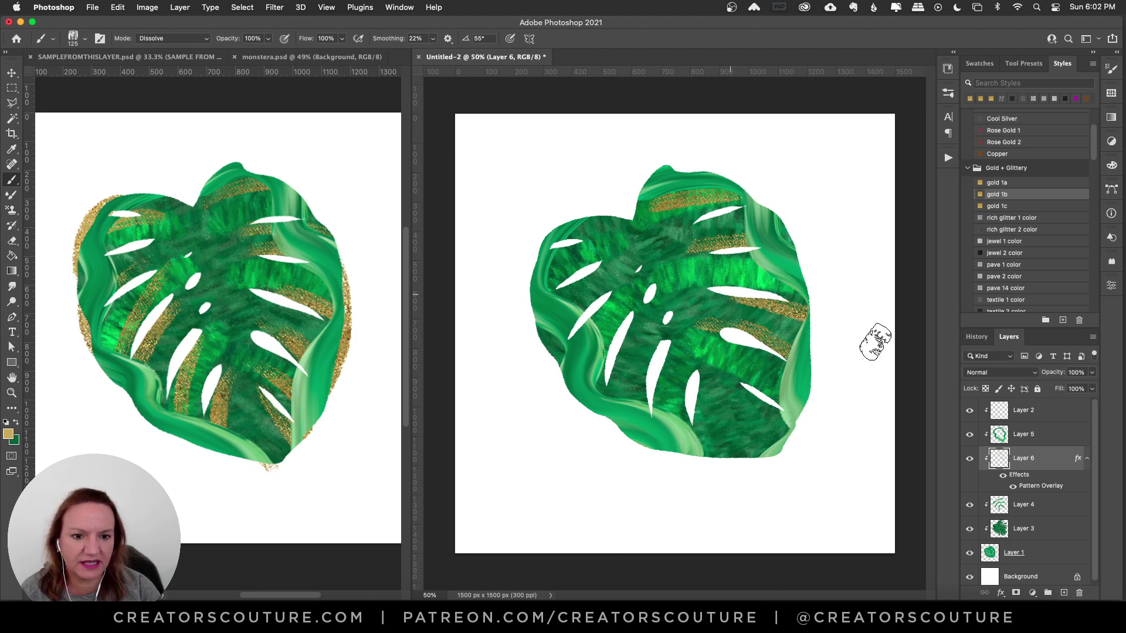
Paint gold glitter strokes on Layer 6 beside the remaining slits on the leaf's right, lower and left parts, redoing uneven ones
{"action": "left_click_drag", "start_coordinate": [756, 306], "coordinate": [789, 305]}
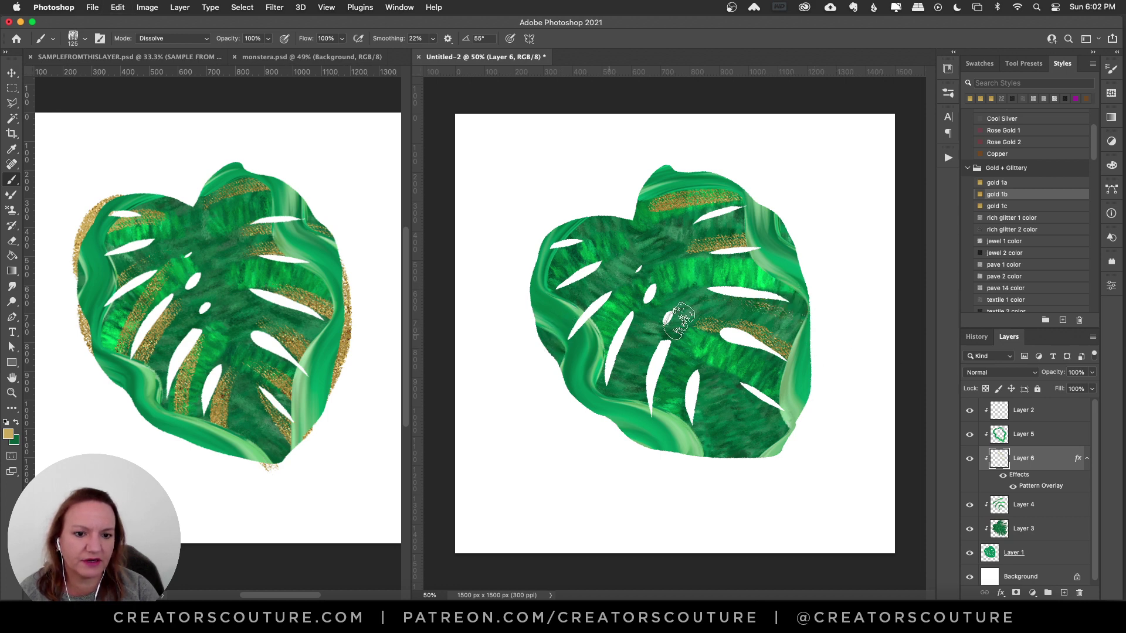
{"action": "key", "text": "super+z"}
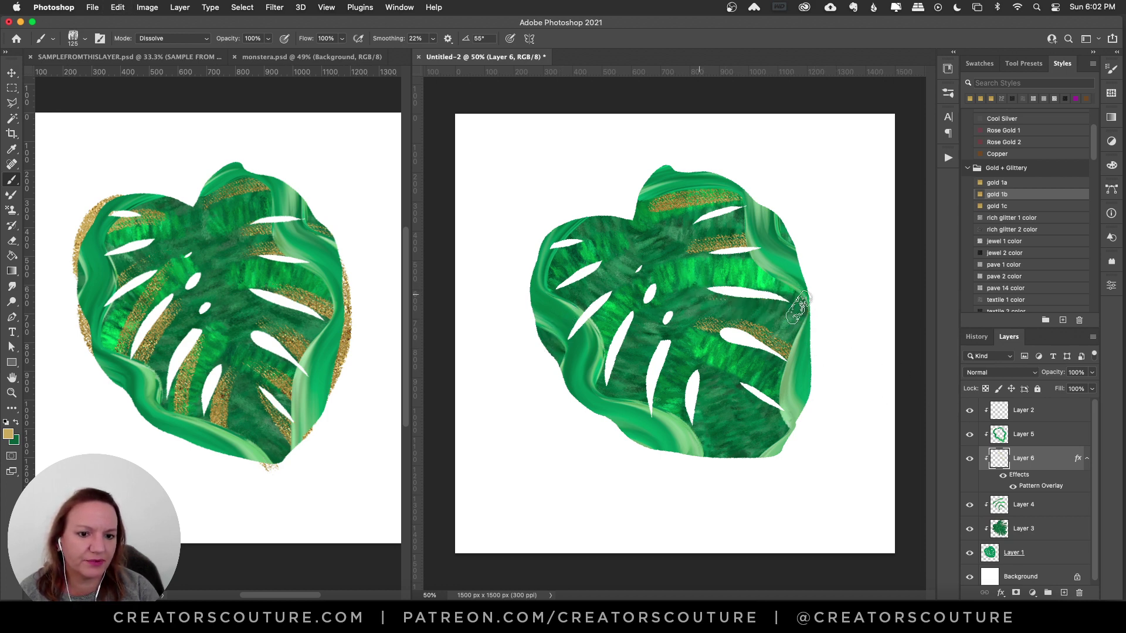
{"action": "key", "text": "shift+super+z"}
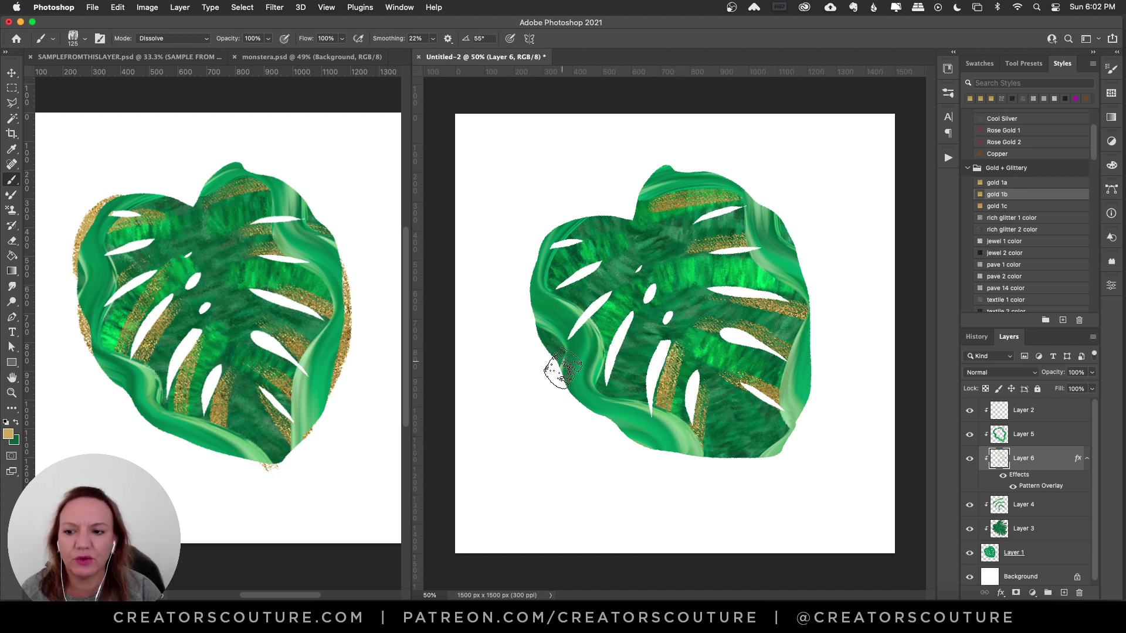
{"action": "left_click_drag", "start_coordinate": [613, 375], "coordinate": [652, 315]}
{"action": "key", "text": "super+z"}
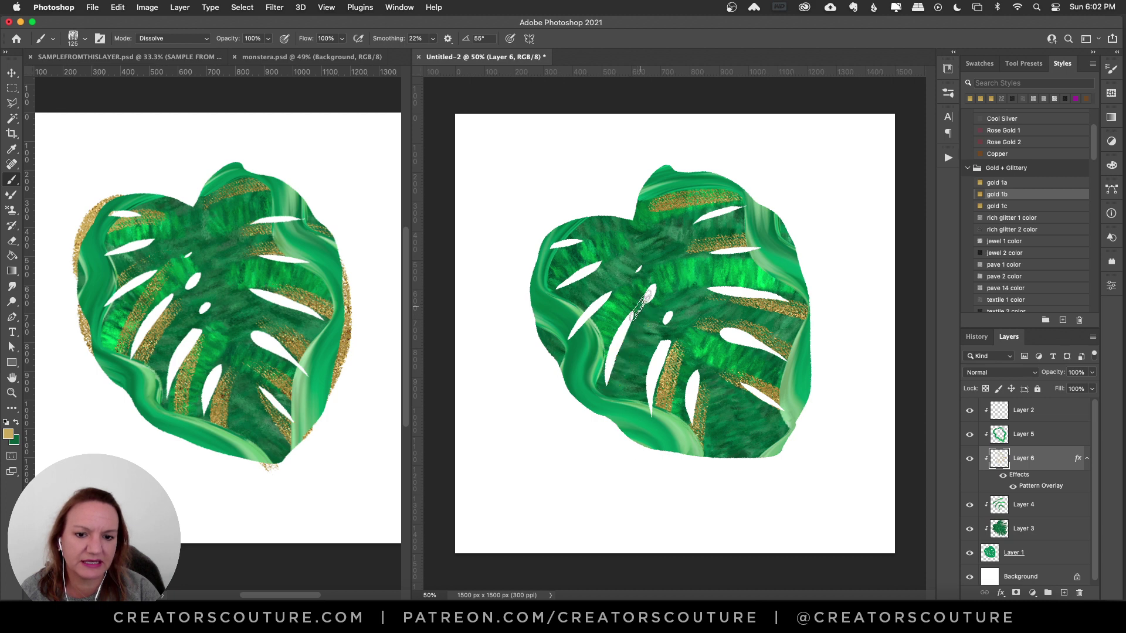
{"action": "key", "text": "super+shift+z"}
{"action": "key", "text": "super+z"}
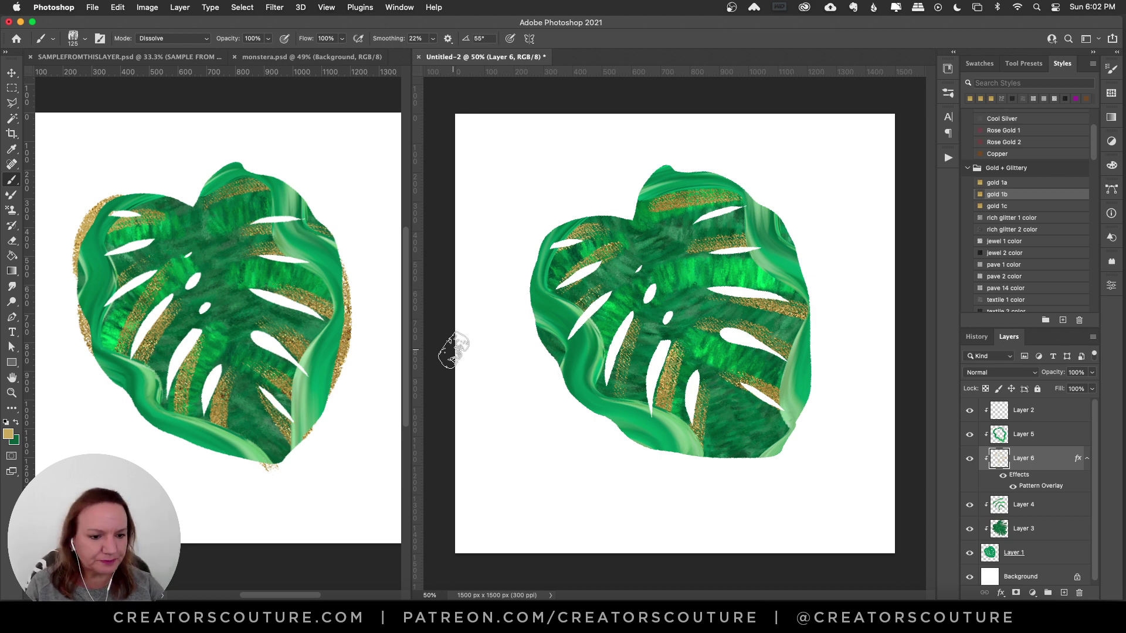
Add a new layer directly above Background, apply the gold 1b style to it, and reduce the brush size to 100
{"action": "scroll", "coordinate": [1055, 487], "scroll_direction": "down", "scroll_amount": 1}
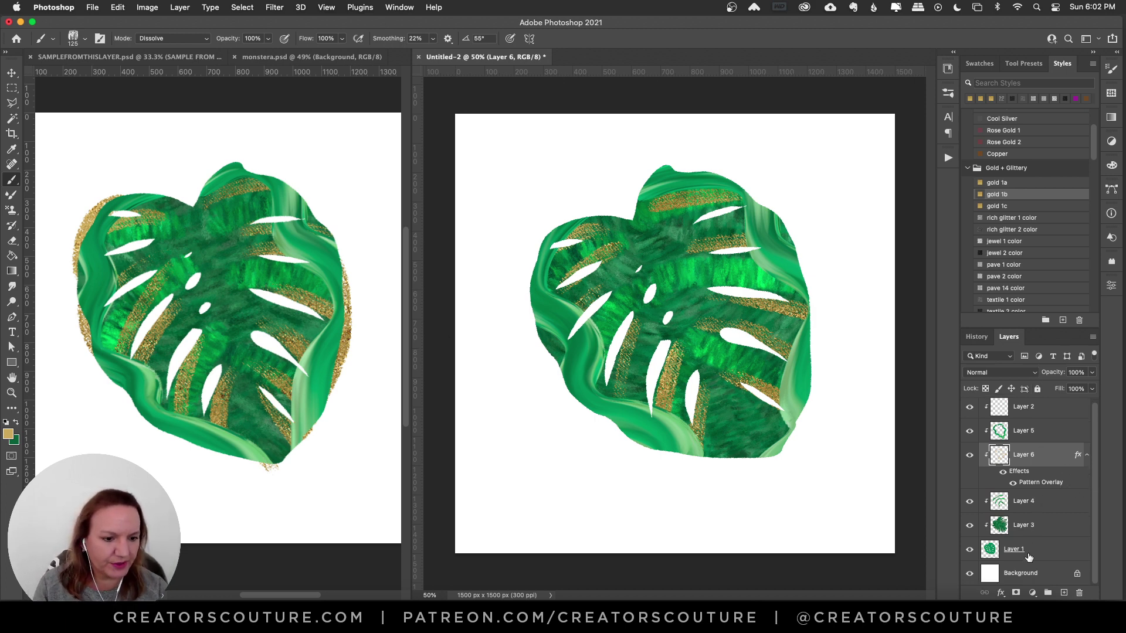
{"action": "left_click", "coordinate": [1015, 575]}
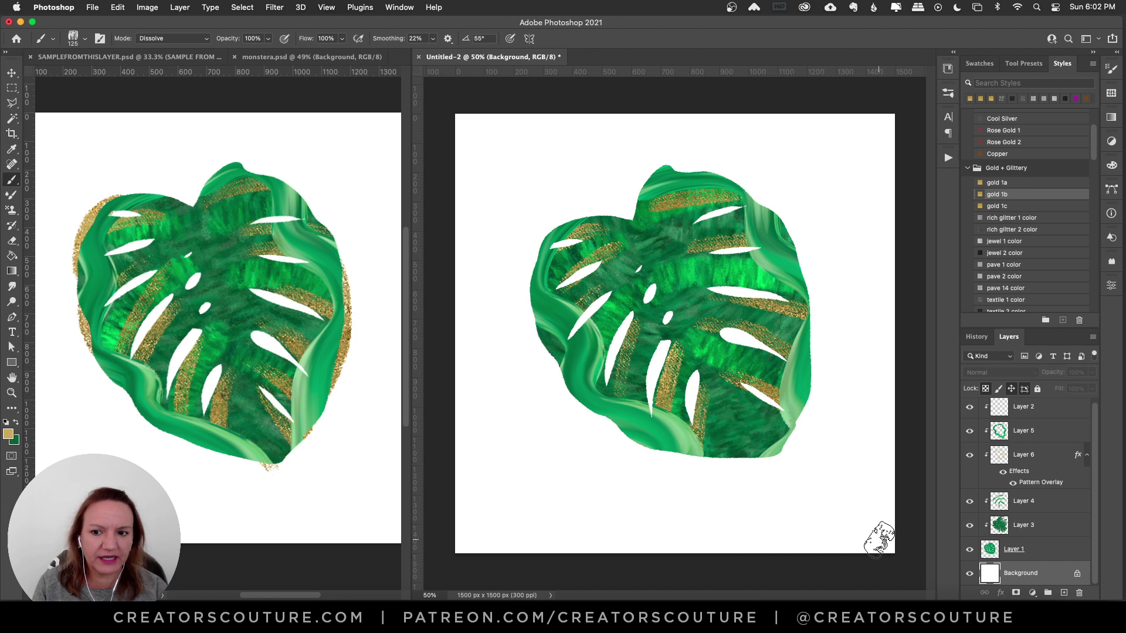
{"action": "left_click", "coordinate": [1063, 593]}
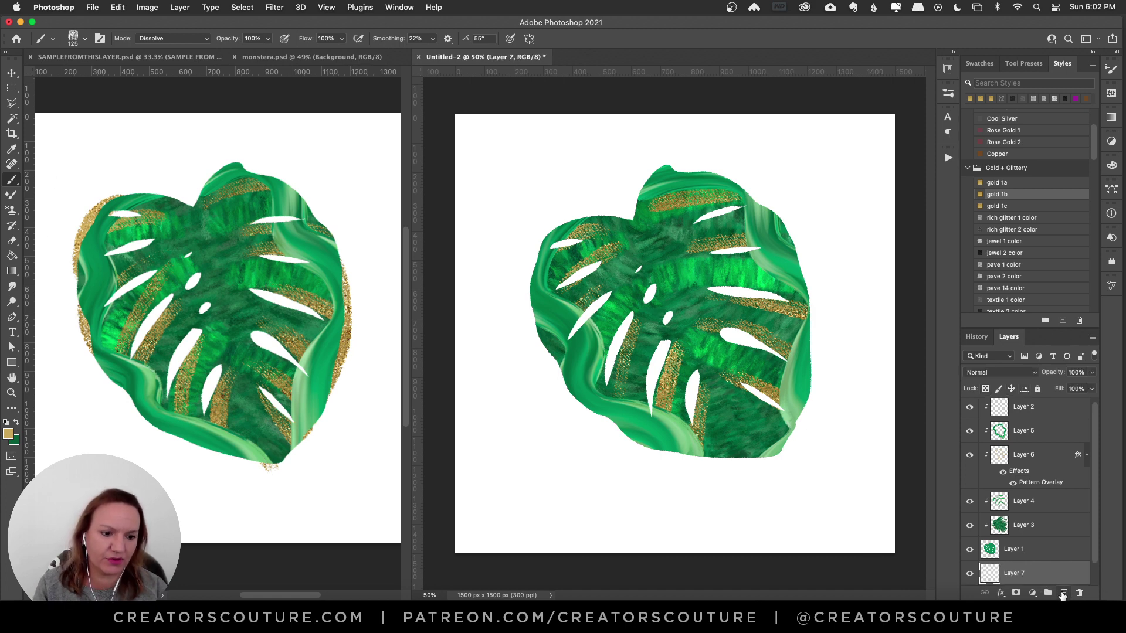
{"action": "left_click", "coordinate": [980, 195]}
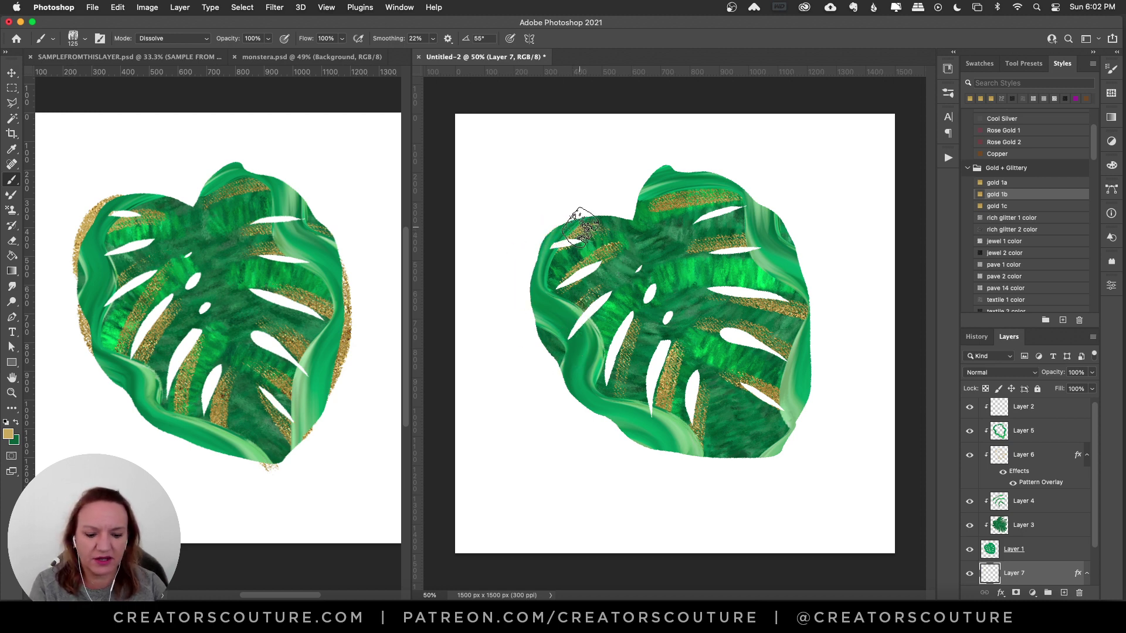
{"action": "key", "text": "bracketleft"}
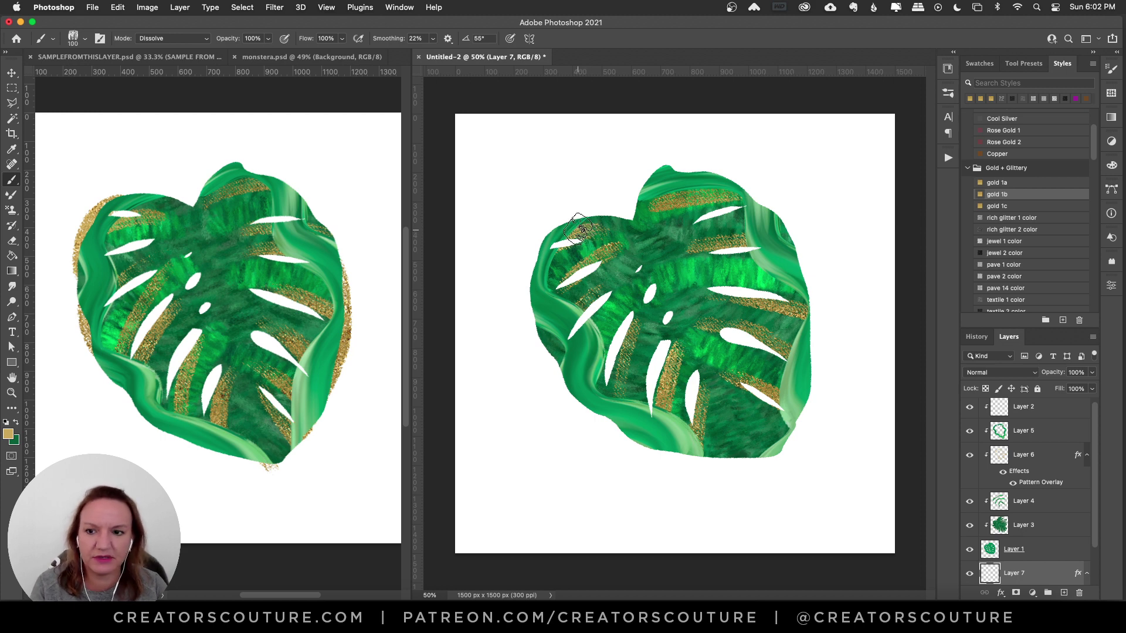
{"action": "left_click_drag", "start_coordinate": [582, 221], "coordinate": [516, 310]}
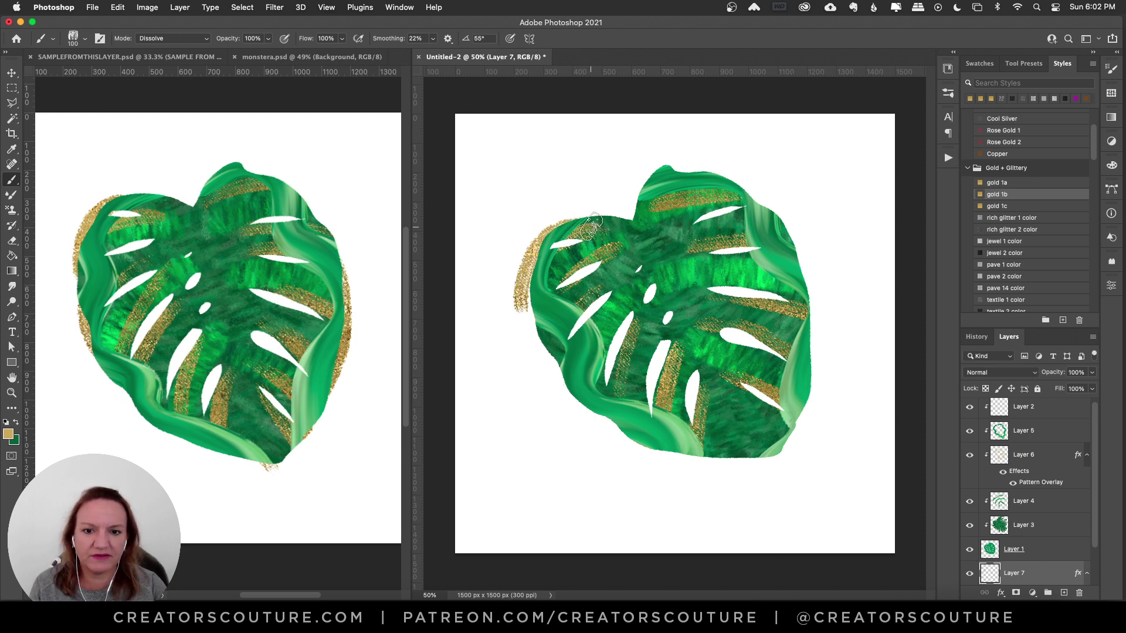
{"action": "key", "text": "super+a"}
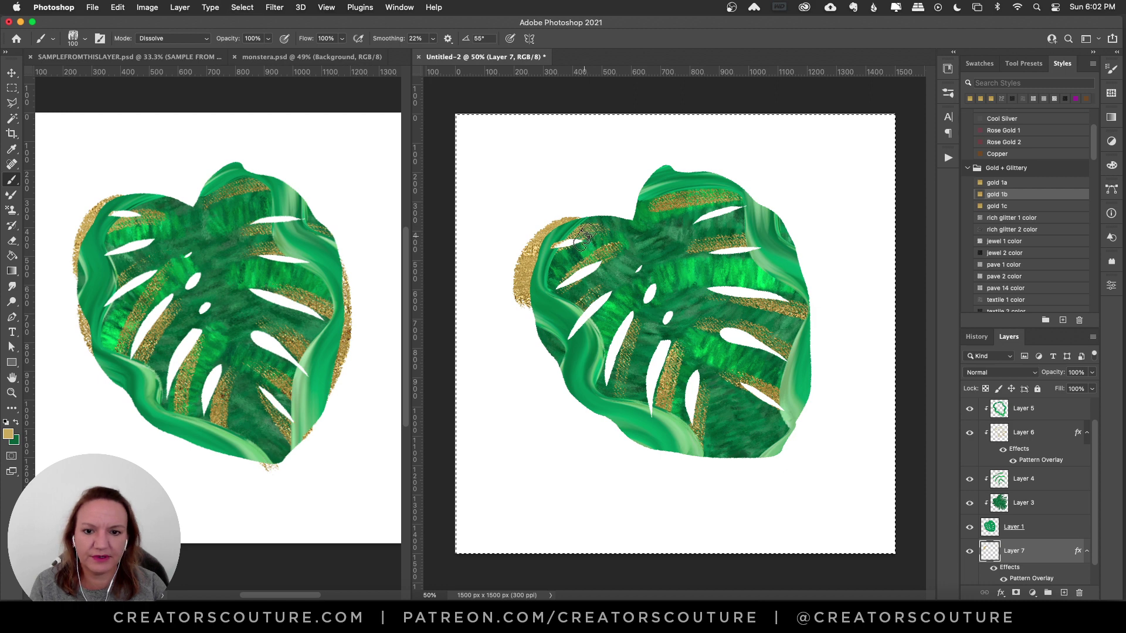
{"action": "key", "text": "Delete"}
{"action": "key", "text": "super+d"}
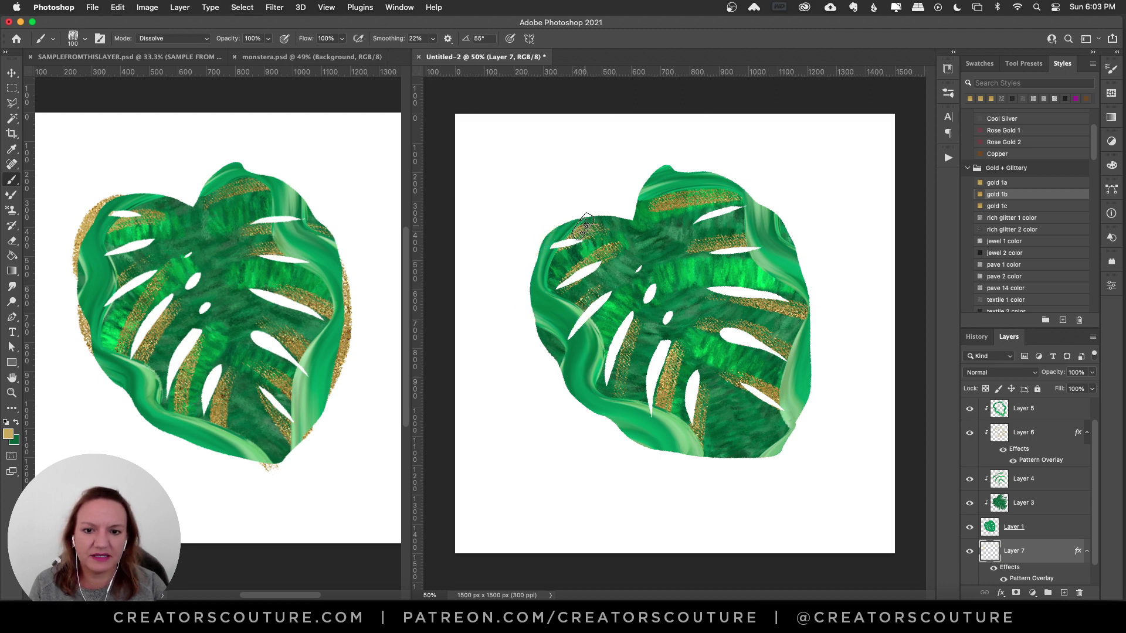
Paint thin gold glitter strokes on Layer 7 behind the leaf, following its left and right outer edges
{"action": "mouse_move", "coordinate": [585, 225]}
{"action": "left_mouse_down"}
{"action": "mouse_move", "coordinate": [532, 269]}
{"action": "mouse_move", "coordinate": [577, 381]}
{"action": "mouse_move", "coordinate": [586, 361]}
{"action": "mouse_move", "coordinate": [552, 236]}
{"action": "mouse_move", "coordinate": [537, 285]}
{"action": "mouse_move", "coordinate": [568, 375]}
{"action": "mouse_move", "coordinate": [596, 359]}
{"action": "mouse_move", "coordinate": [560, 314]}
{"action": "mouse_move", "coordinate": [545, 320]}
{"action": "mouse_move", "coordinate": [575, 372]}
{"action": "mouse_move", "coordinate": [538, 333]}
{"action": "mouse_move", "coordinate": [580, 385]}
{"action": "mouse_move", "coordinate": [560, 345]}
{"action": "mouse_move", "coordinate": [602, 390]}
{"action": "mouse_move", "coordinate": [549, 343]}
{"action": "left_mouse_up"}
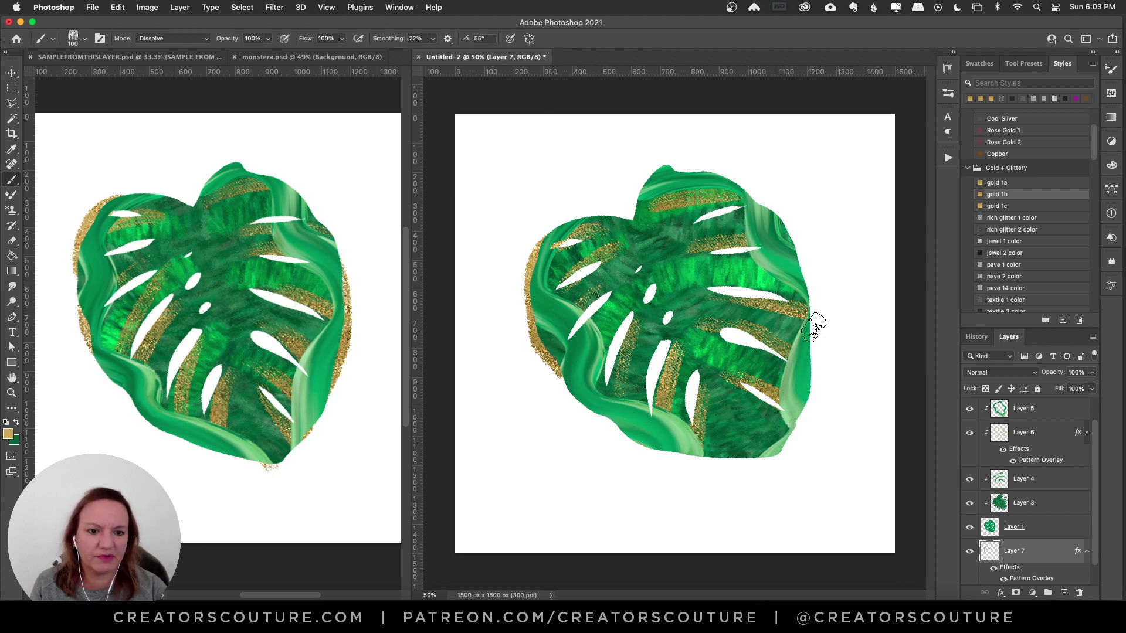
{"action": "mouse_move", "coordinate": [804, 305]}
{"action": "left_mouse_down"}
{"action": "mouse_move", "coordinate": [812, 328]}
{"action": "mouse_move", "coordinate": [800, 411]}
{"action": "mouse_move", "coordinate": [776, 451]}
{"action": "mouse_move", "coordinate": [793, 436]}
{"action": "mouse_move", "coordinate": [810, 332]}
{"action": "mouse_move", "coordinate": [802, 404]}
{"action": "left_mouse_up"}
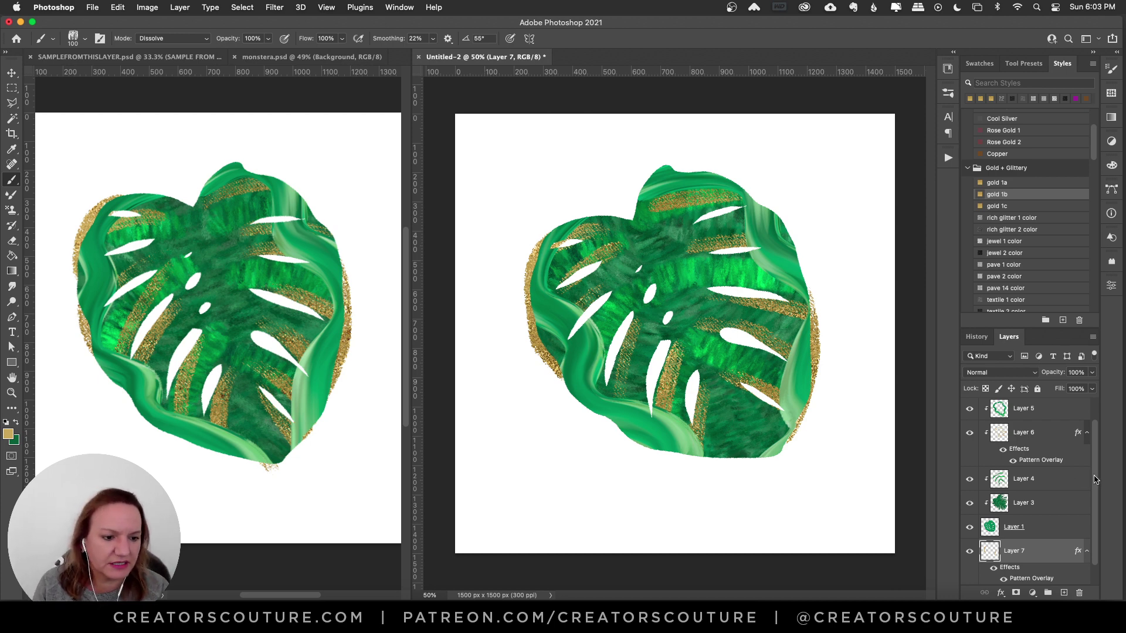
Select all layers from Layer 7 up to Layer 2 and rotate them together about 21° clockwise
{"action": "scroll", "coordinate": [1095, 483], "scroll_direction": "down", "scroll_amount": 2}
{"action": "scroll", "coordinate": [1089, 520], "scroll_direction": "up", "scroll_amount": 2}
{"action": "left_click", "coordinate": [1033, 415], "text": "shift"}
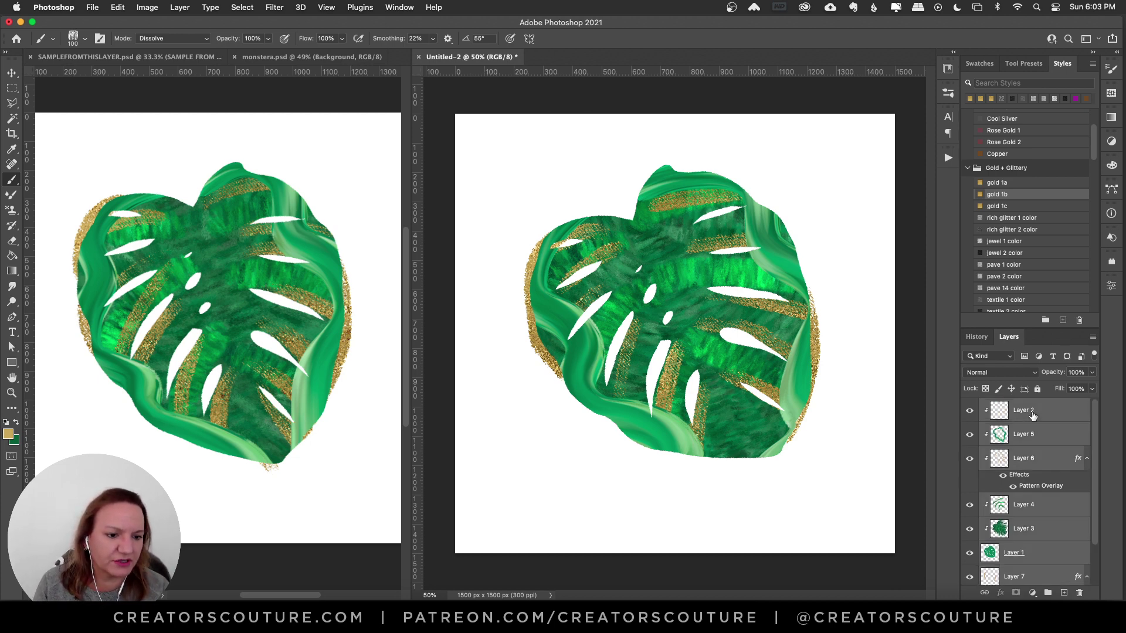
{"action": "key", "text": "super+t"}
{"action": "mouse_move", "coordinate": [887, 244]}
{"action": "left_mouse_down"}
{"action": "mouse_move", "coordinate": [914, 244]}
{"action": "mouse_move", "coordinate": [844, 370]}
{"action": "mouse_move", "coordinate": [882, 321]}
{"action": "left_mouse_up"}
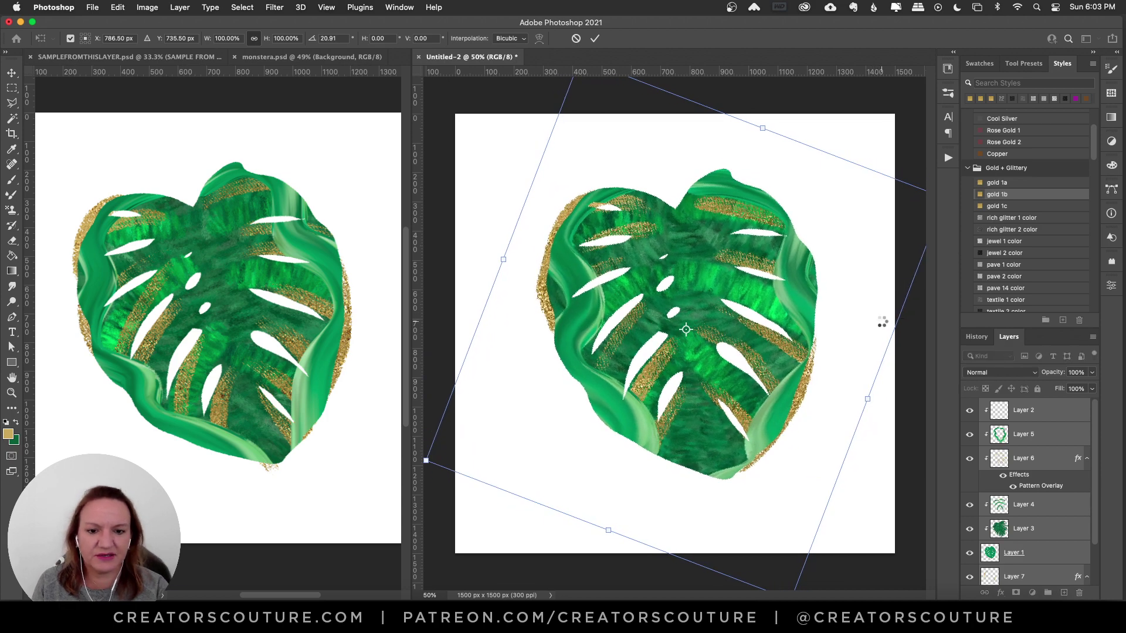
{"action": "key", "text": "Return"}
{"action": "key", "text": "b"}
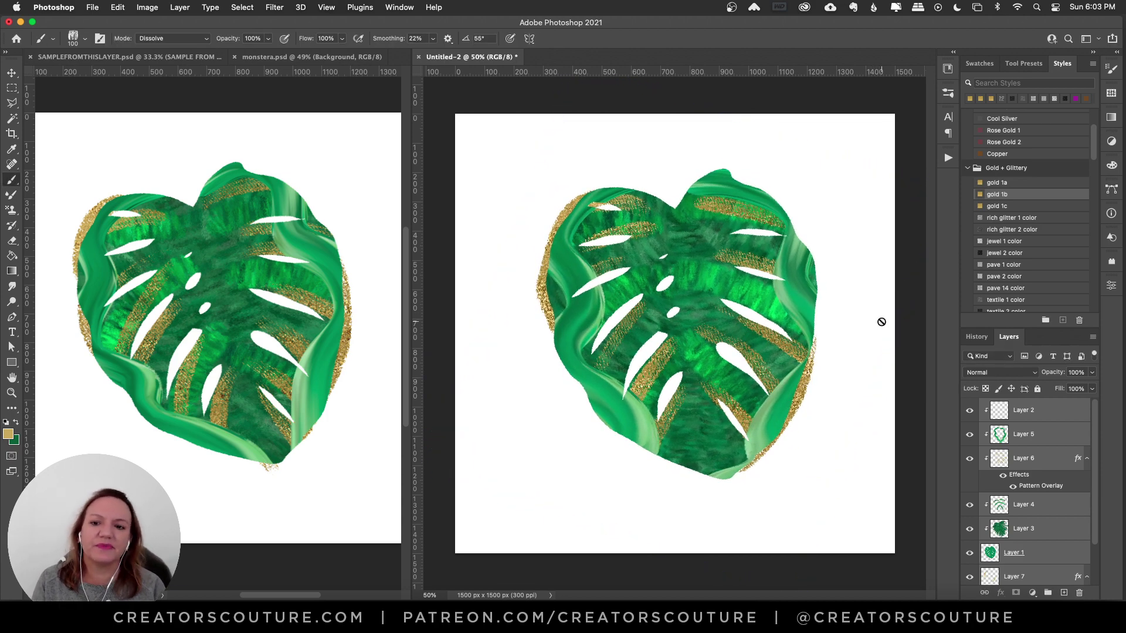